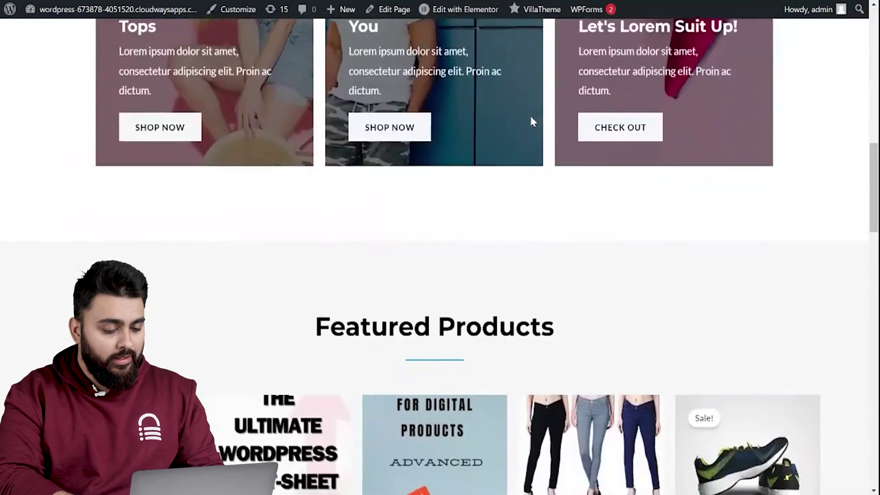
# Check out the Blue Denim Jeans order and apply the flat50off coupon, bringing the total to ₹304.00.
pyautogui.scroll(-5, 529, 113)
pyautogui.scroll(-5, 451, 211)
pyautogui.moveTo(478, 187)
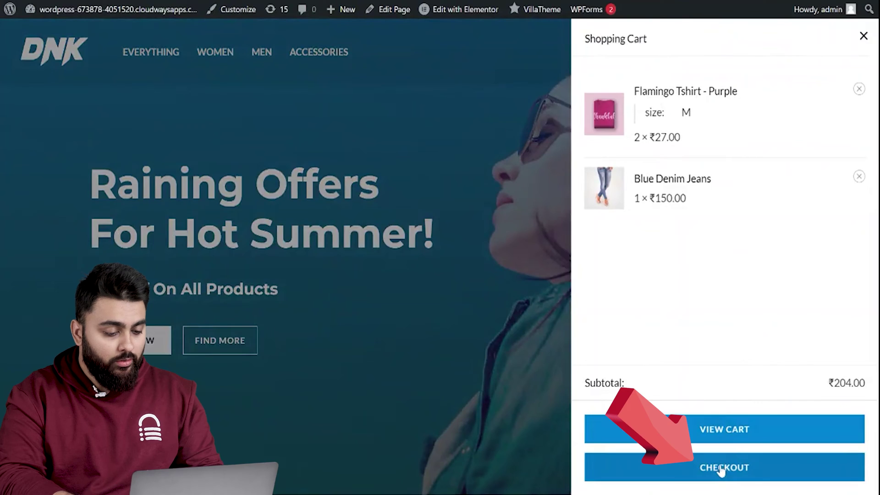
pyautogui.click(721, 469)
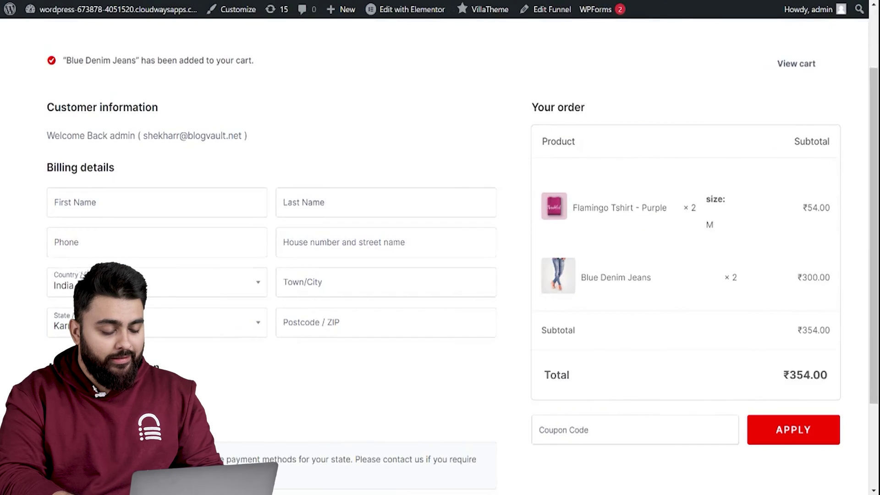
pyautogui.click(595, 423)
pyautogui.click(782, 404)
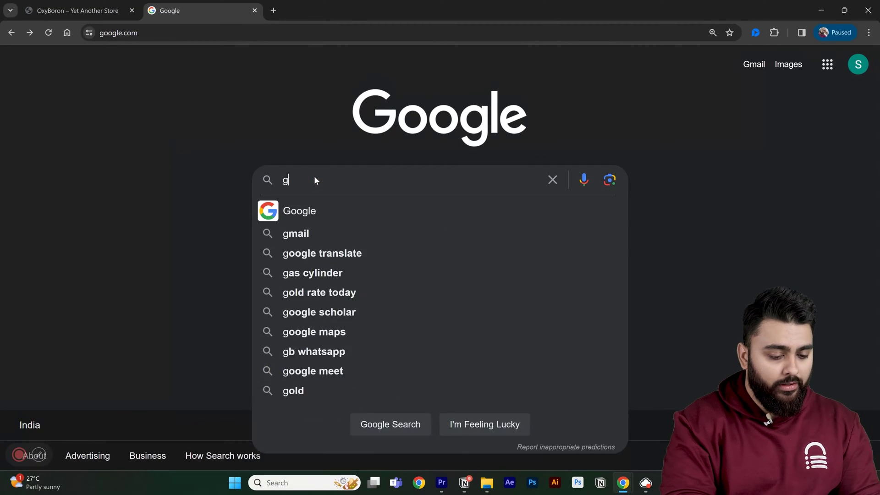
# Search Google for 'google pagespeed' and go to the PageSpeed Insights site.
pyautogui.write('agespeed')
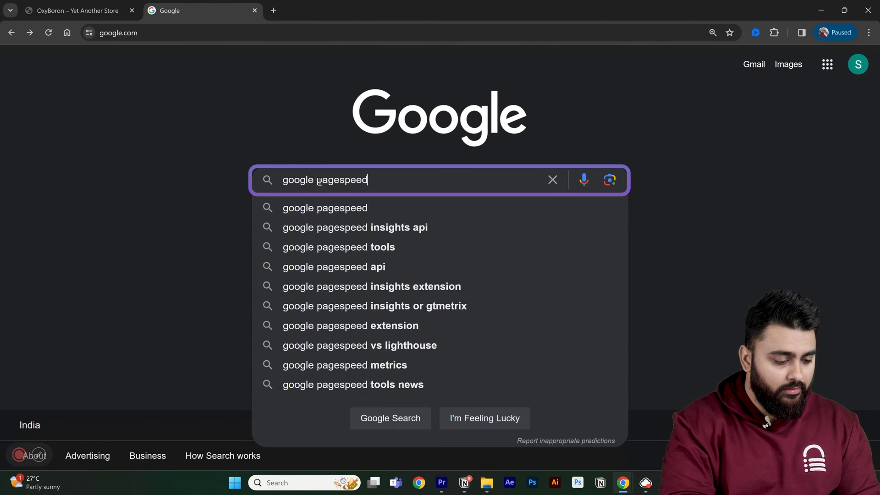
pyautogui.press('Return')
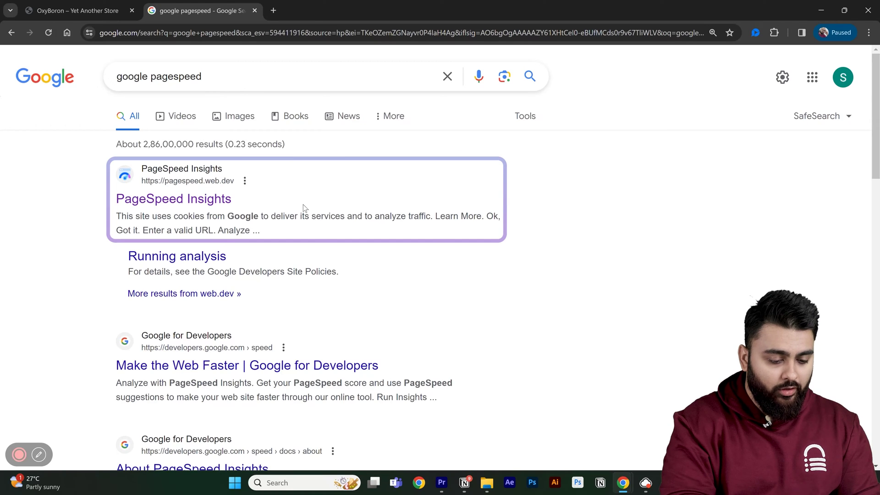
pyautogui.click(174, 200)
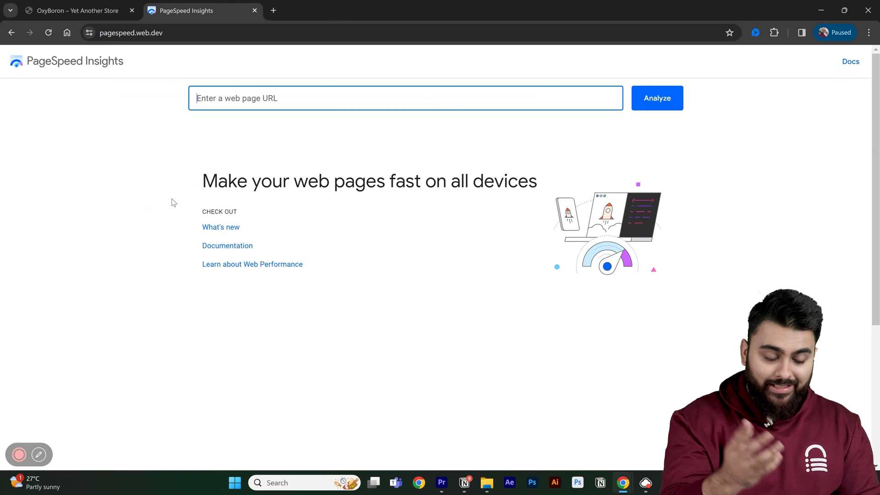
pyautogui.click(87, 5)
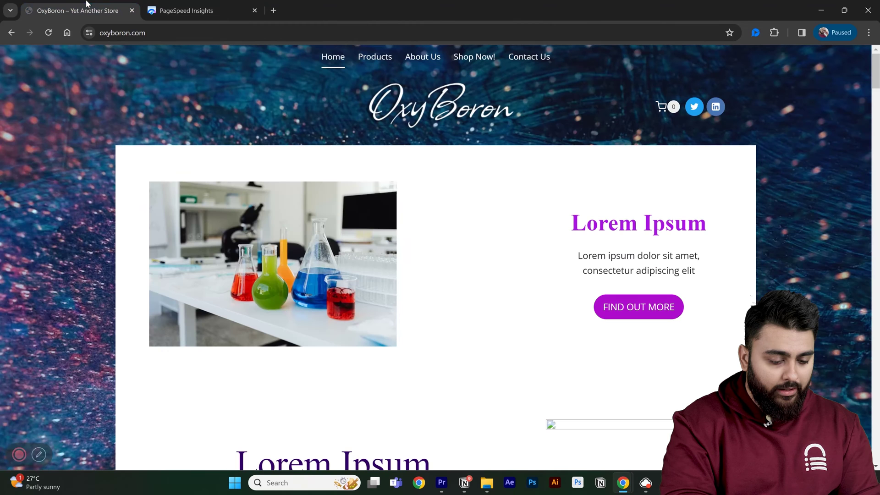
pyautogui.click(133, 32)
pyautogui.rightClick(147, 34)
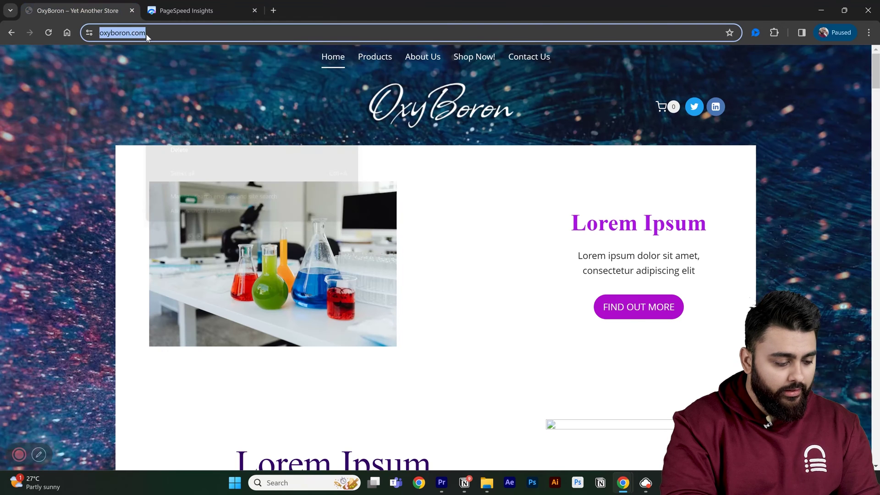
pyautogui.click(200, 106)
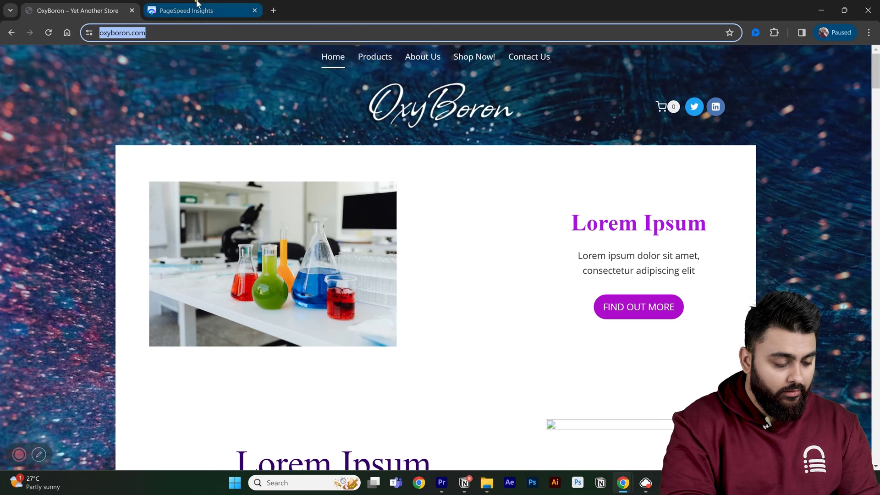
pyautogui.click(198, 3)
pyautogui.rightClick(276, 100)
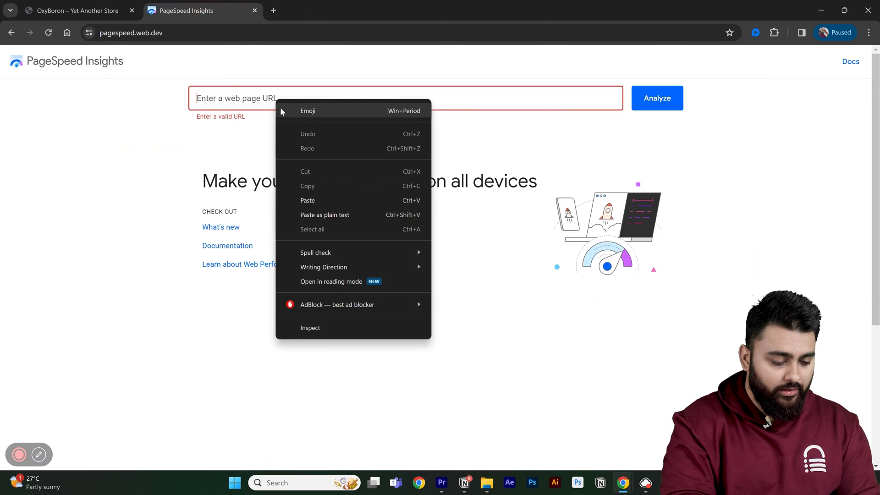
pyautogui.click(314, 203)
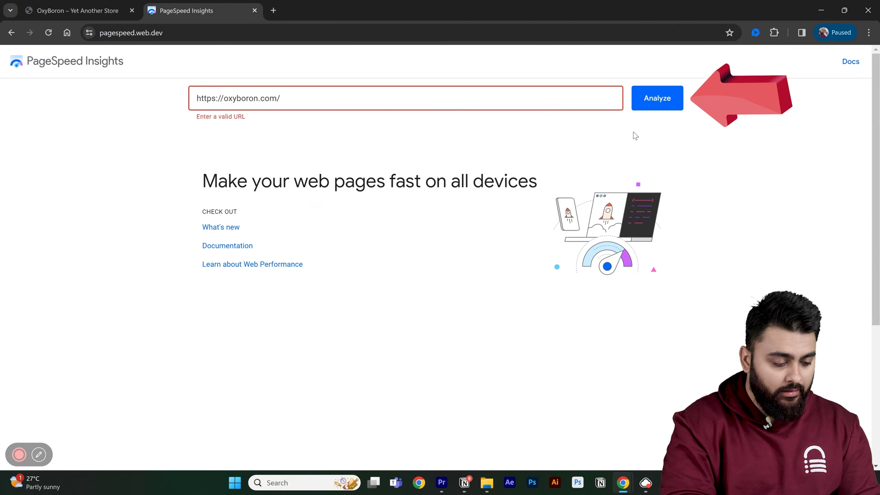
pyautogui.click(670, 98)
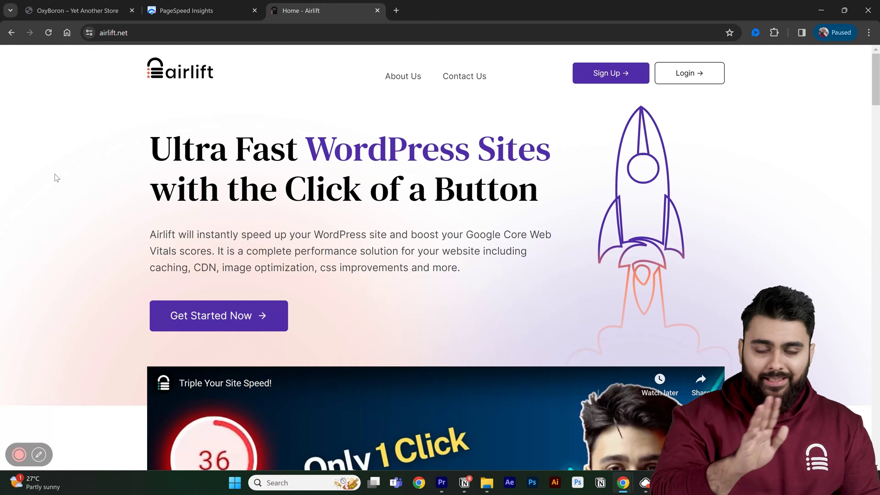
# Sign up for a new Airlift account with a username and password.
pyautogui.scroll(-5, 56, 178)
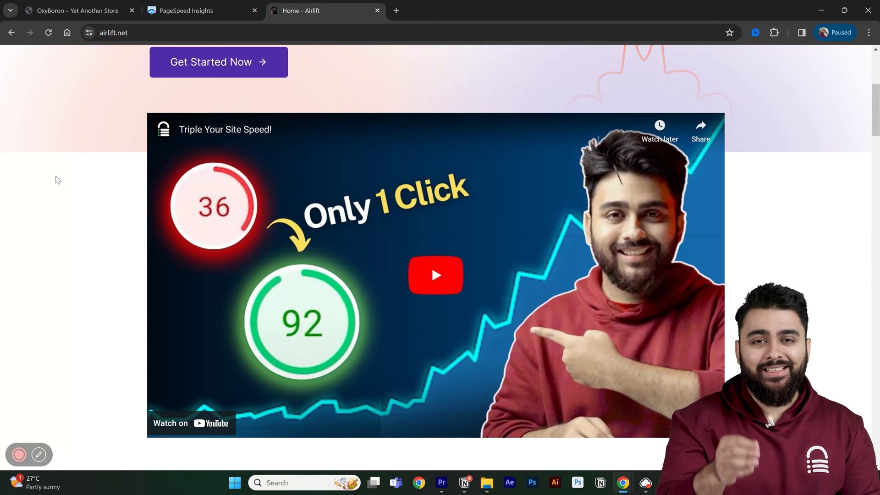
pyautogui.scroll(5, 55, 178)
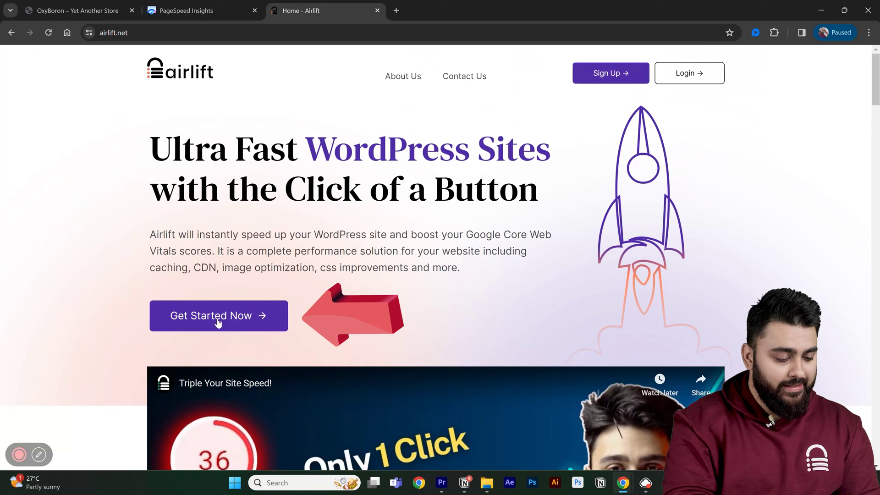
pyautogui.click(219, 322)
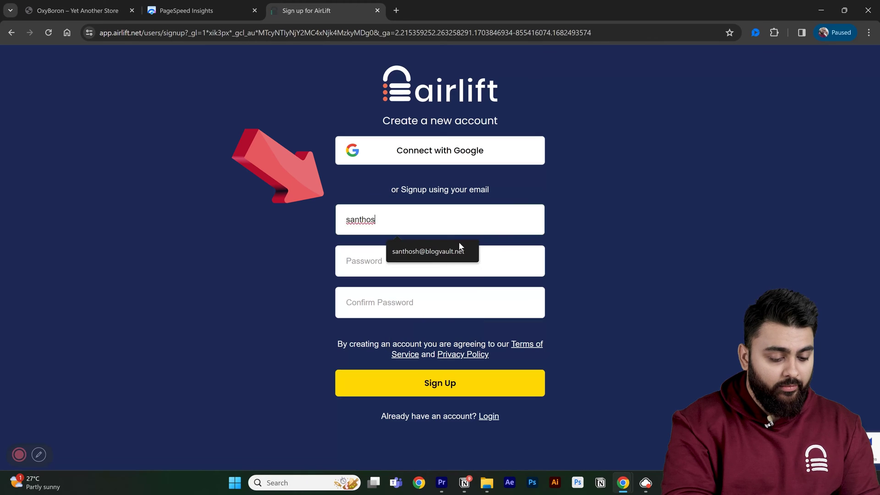
pyautogui.click(458, 248)
pyautogui.click(445, 263)
pyautogui.click(457, 303)
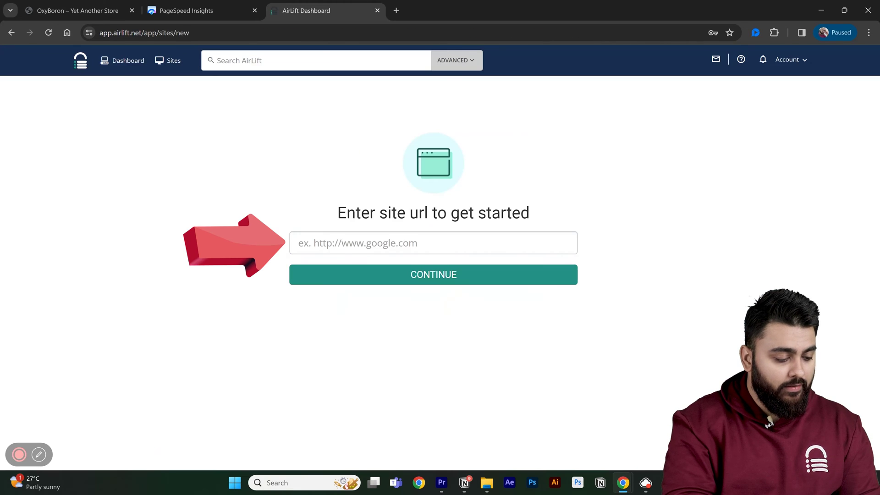
pyautogui.hotkey('ctrl', 'v')
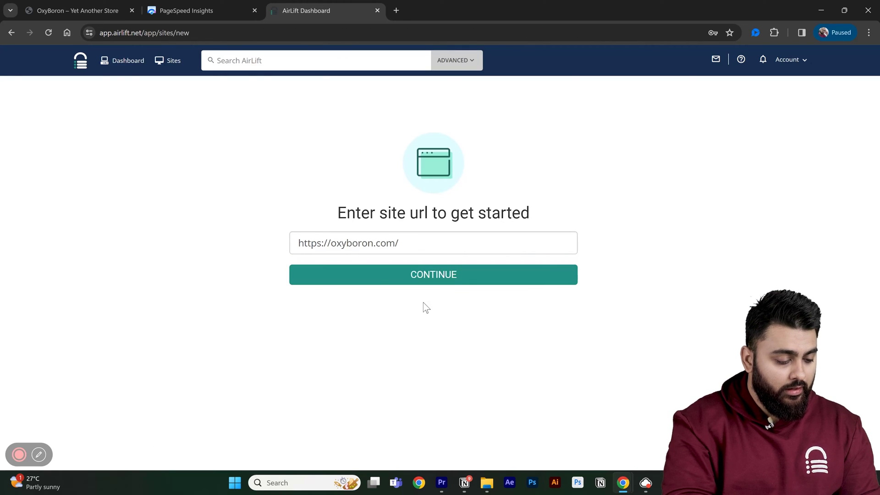
pyautogui.click(454, 277)
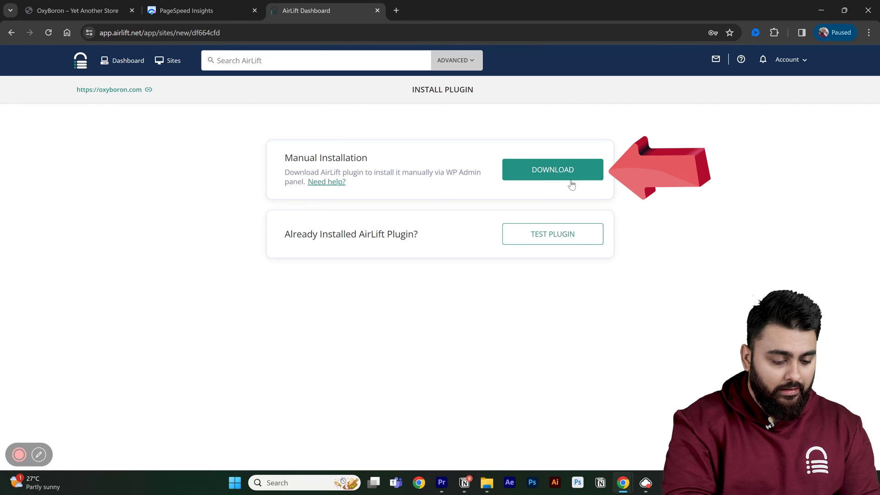
pyautogui.click(553, 169)
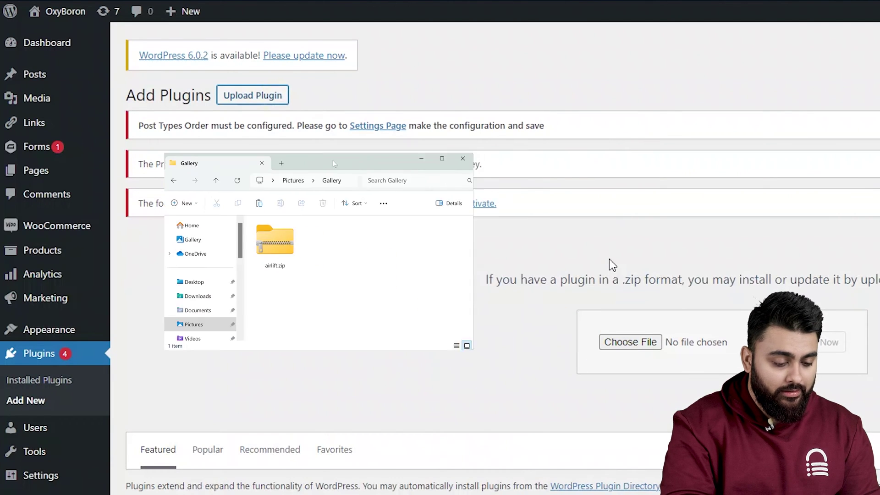
# Install and activate the uploaded Airlift plugin from airlift.zip.
pyautogui.click(810, 340)
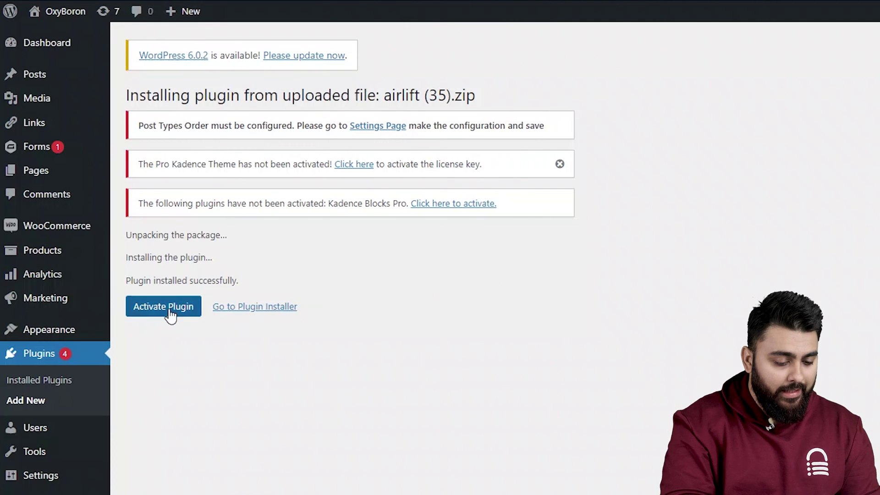
pyautogui.click(166, 310)
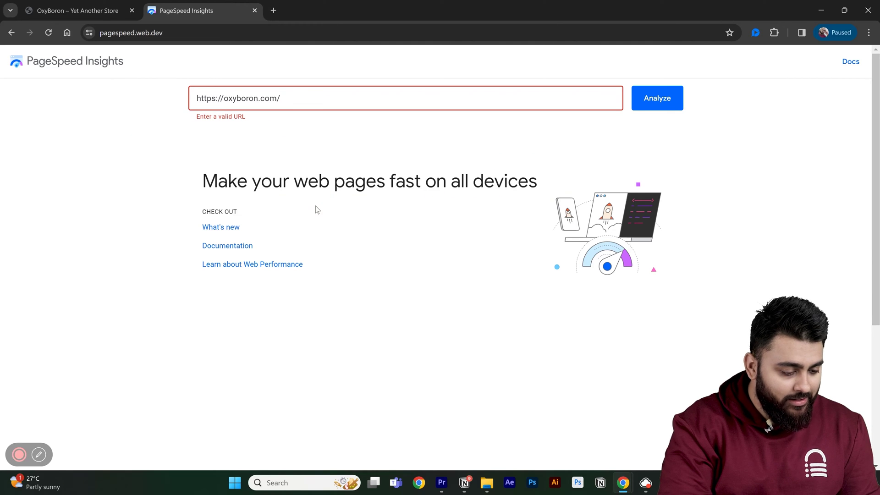
pyautogui.click(675, 102)
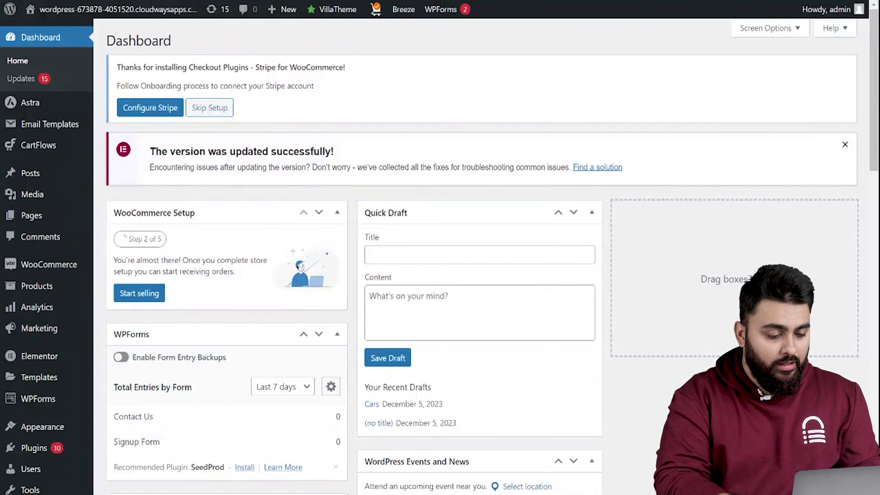
# Tick 'Enable the use of coupon codes' in WooCommerce General settings and save the changes.
pyautogui.moveTo(64, 277)
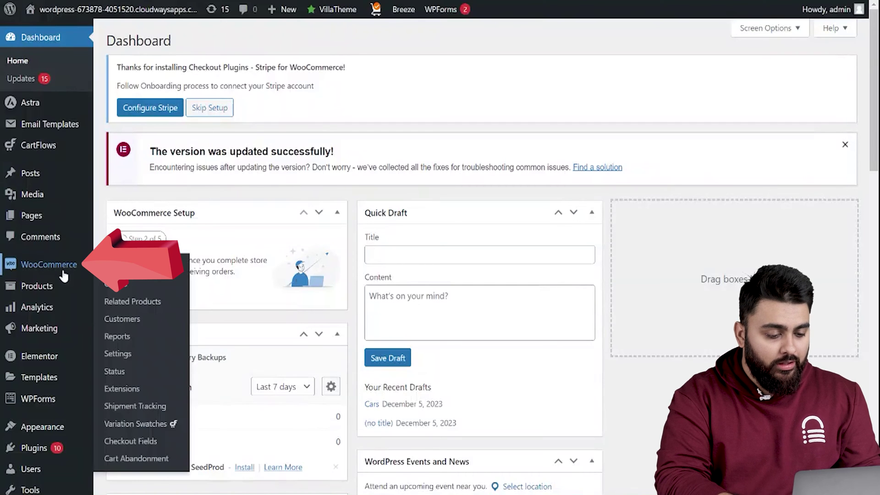
pyautogui.click(116, 354)
pyautogui.scroll(-4, 197, 369)
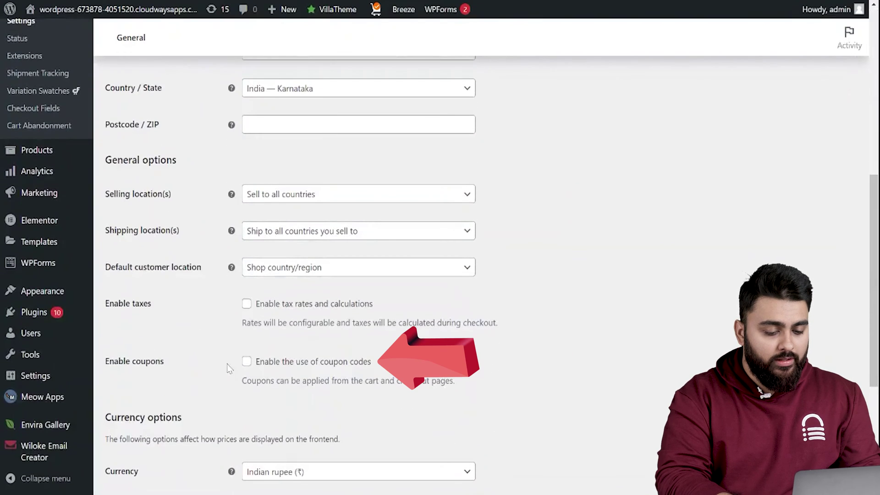
pyautogui.click(247, 363)
pyautogui.scroll(-5, 317, 370)
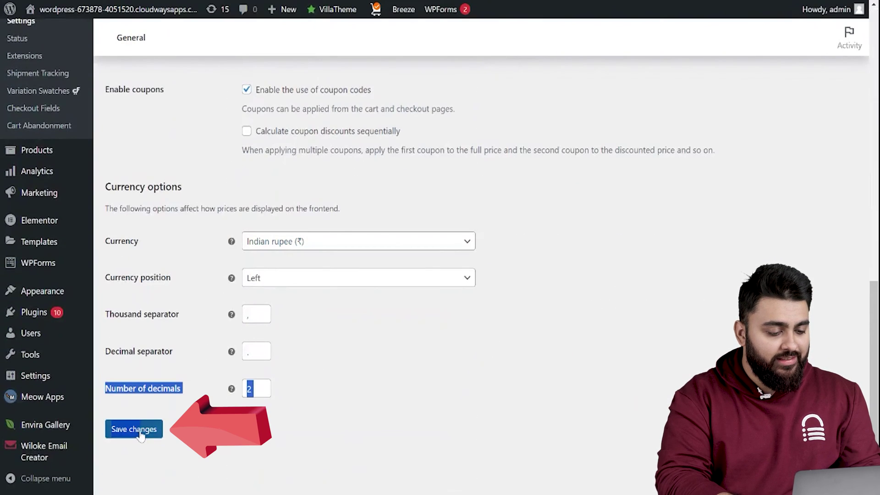
pyautogui.click(141, 435)
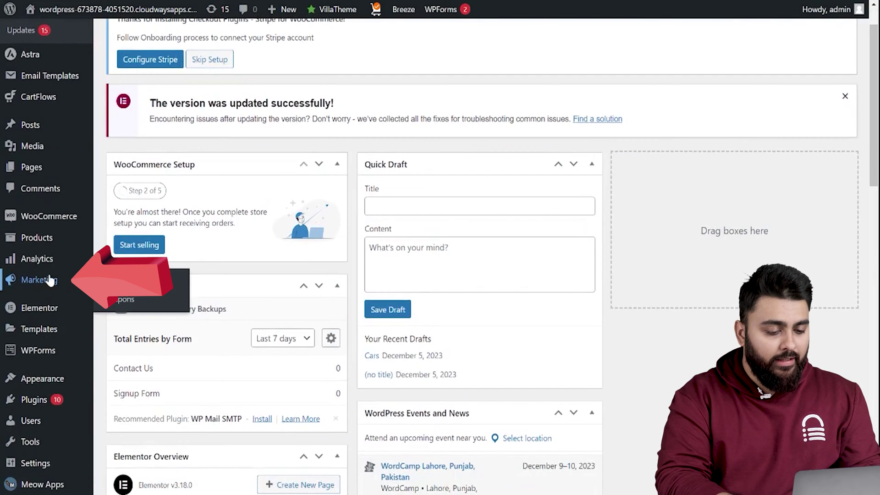
# Add and publish coupon WELCOME10 as a Percentage discount with amount 10.
pyautogui.click(119, 301)
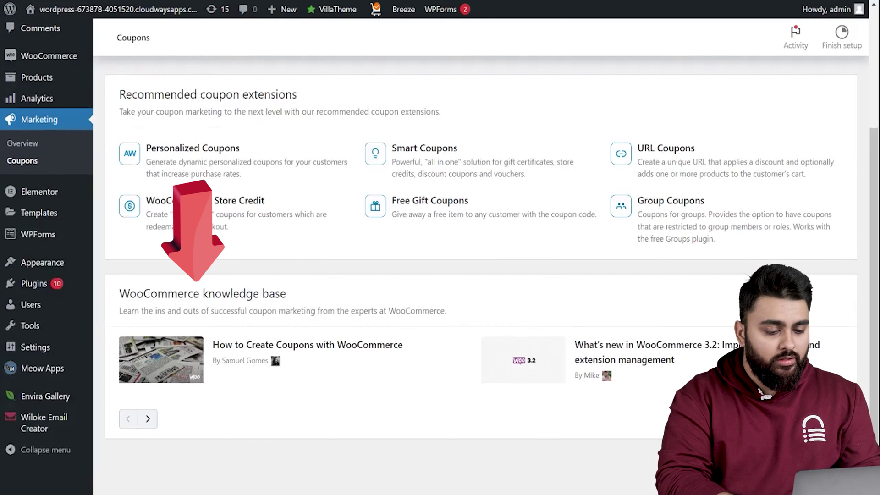
pyautogui.scroll(4, 204, 227)
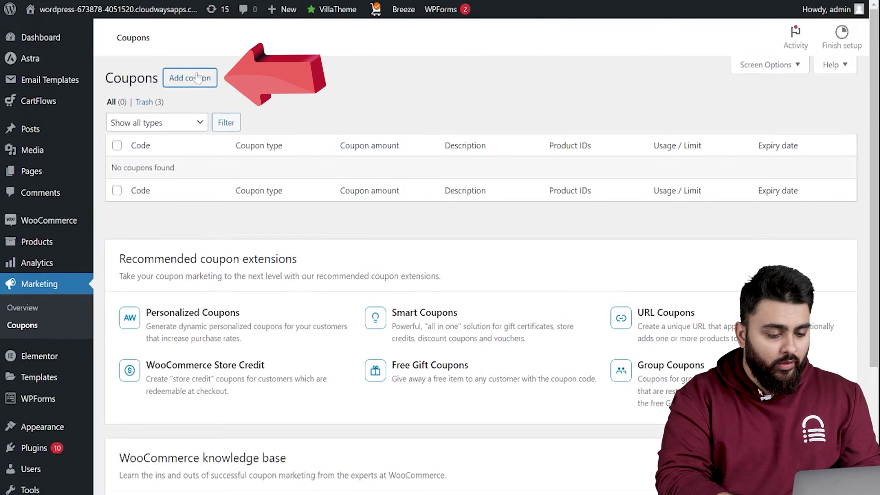
pyautogui.click(198, 78)
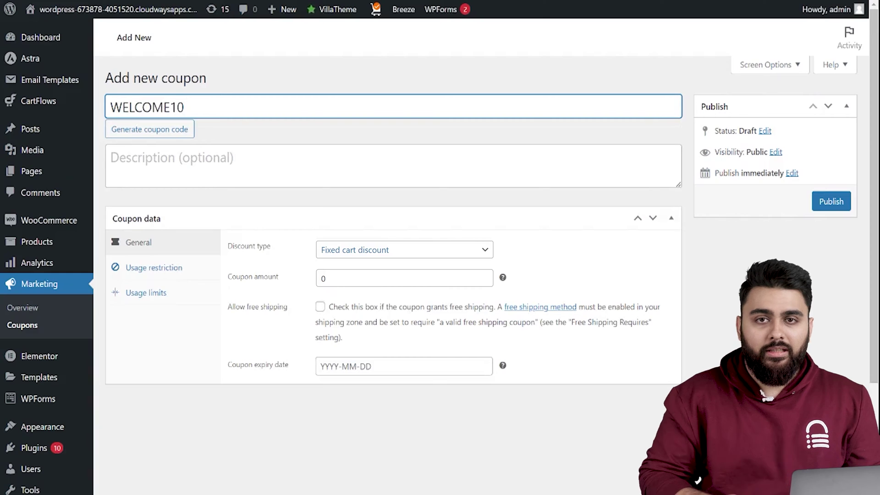
pyautogui.click(349, 250)
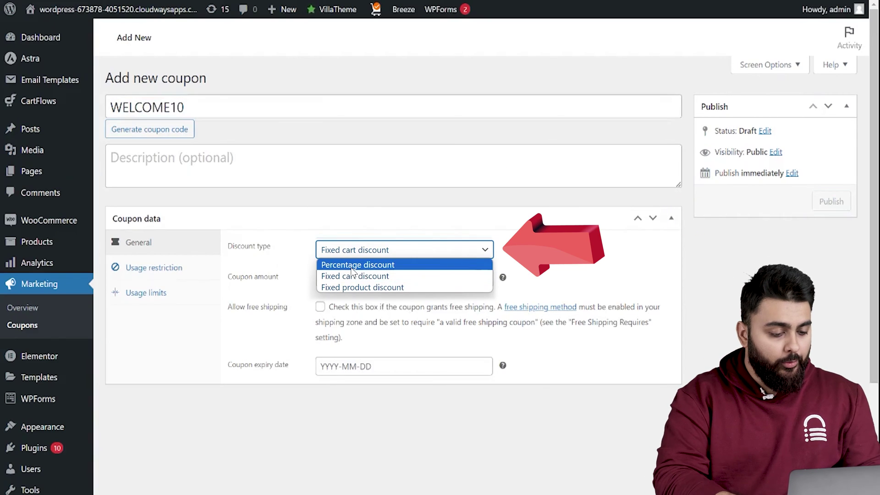
pyautogui.click(353, 265)
pyautogui.click(353, 278)
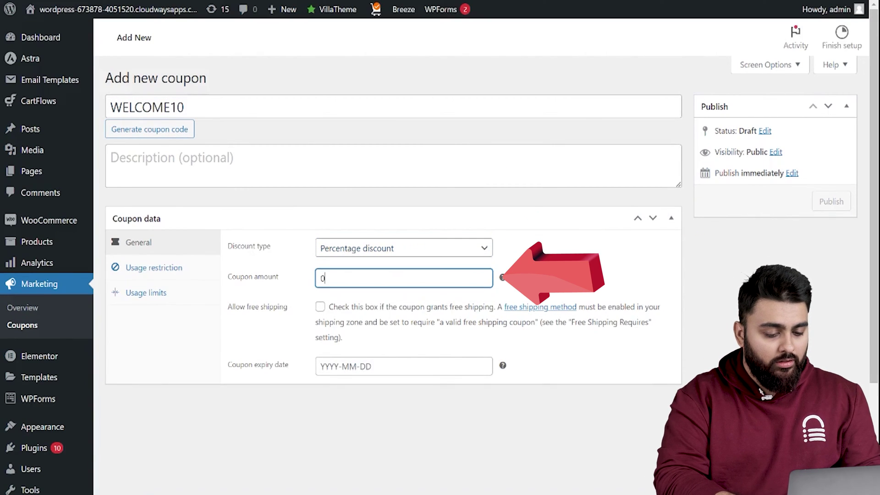
pyautogui.press('BackSpace')
pyautogui.write('10')
pyautogui.click(293, 294)
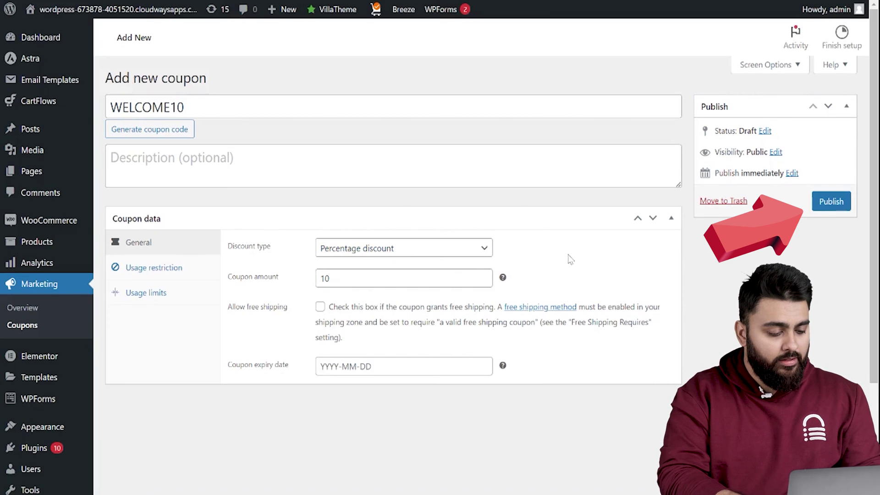
pyautogui.click(825, 208)
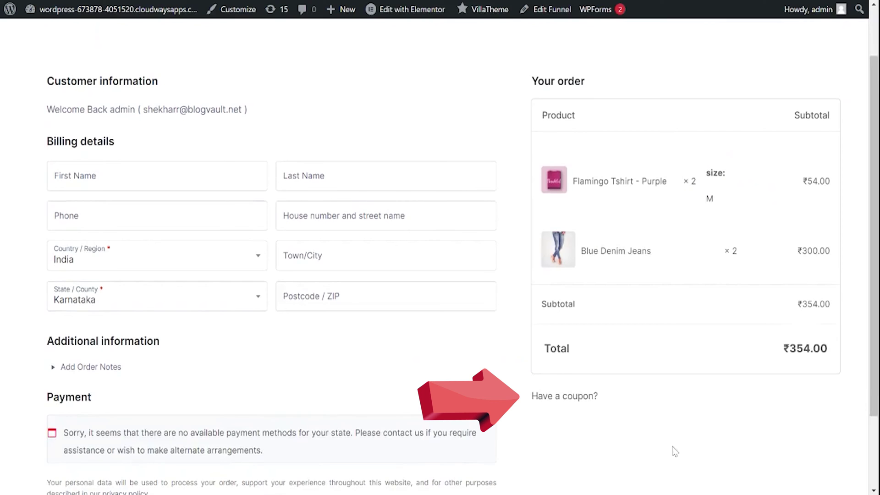
# Enter WELCOME10 under 'Have a coupon?' at checkout and apply it.
pyautogui.click(554, 397)
pyautogui.click(635, 404)
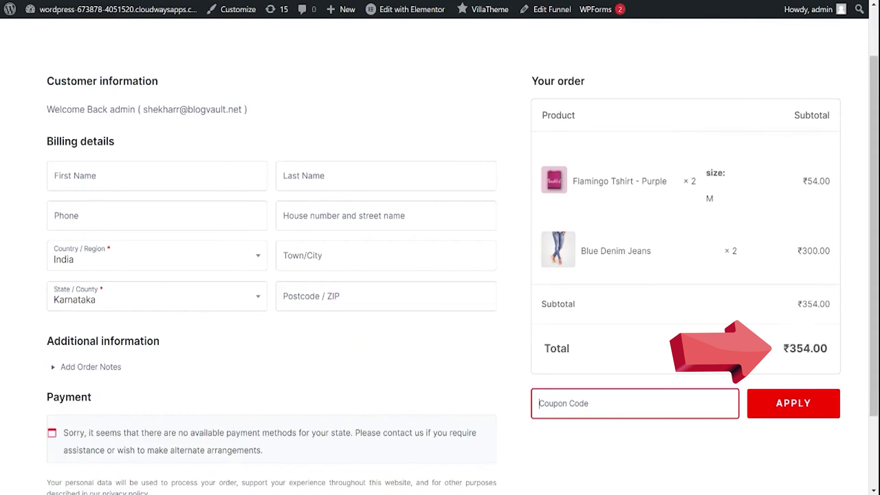
pyautogui.write('WELCOME10')
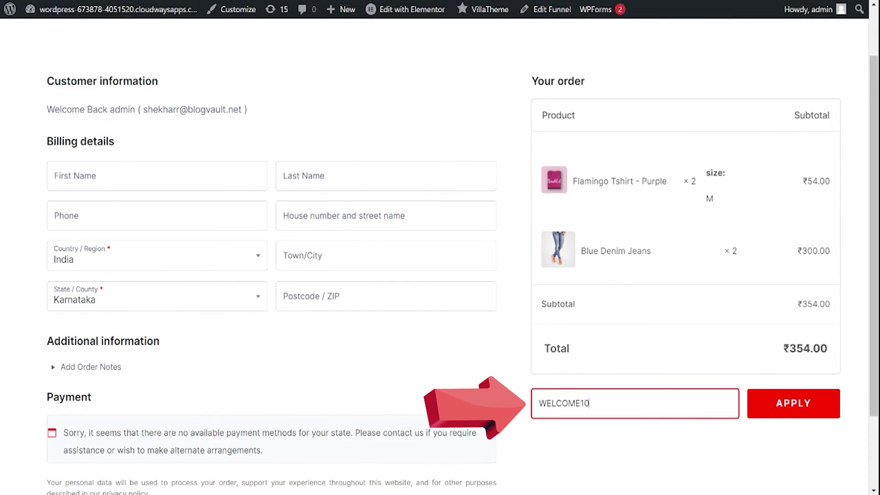
pyautogui.click(779, 405)
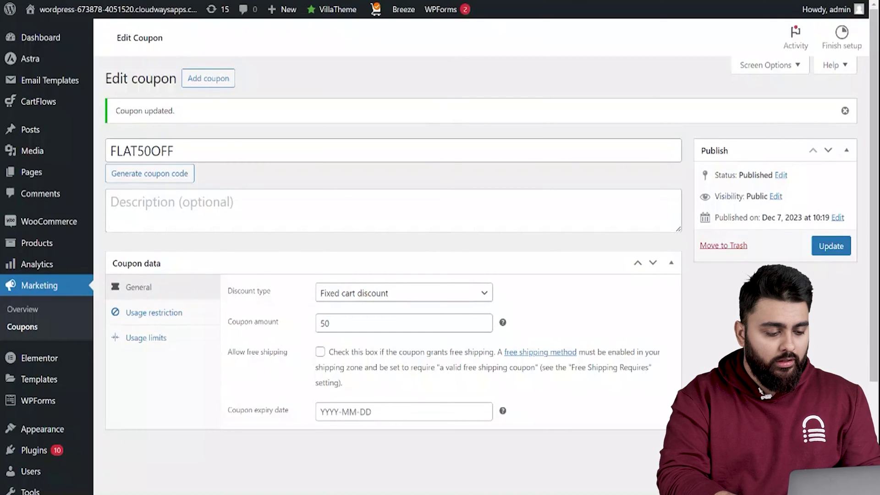
# Give FLAT50OFF a minimum spend of 100 and a usage limit of 1 per user, then update it.
pyautogui.click(176, 311)
pyautogui.click(348, 292)
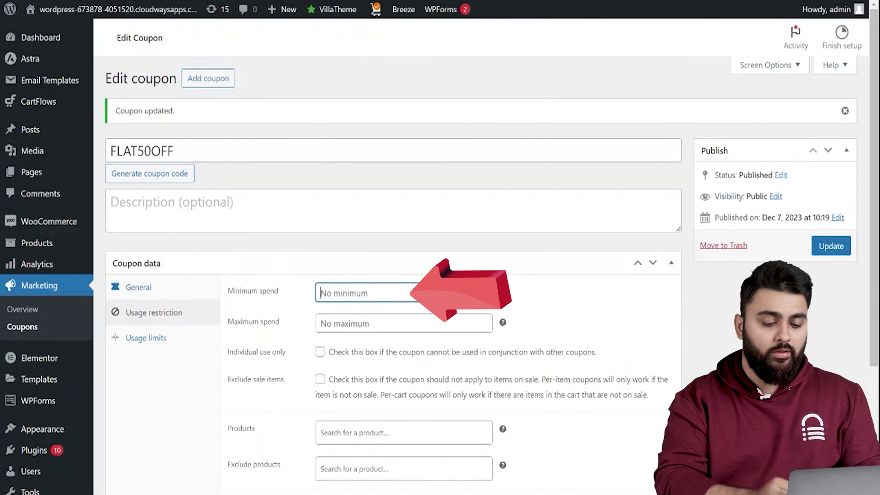
pyautogui.write('100')
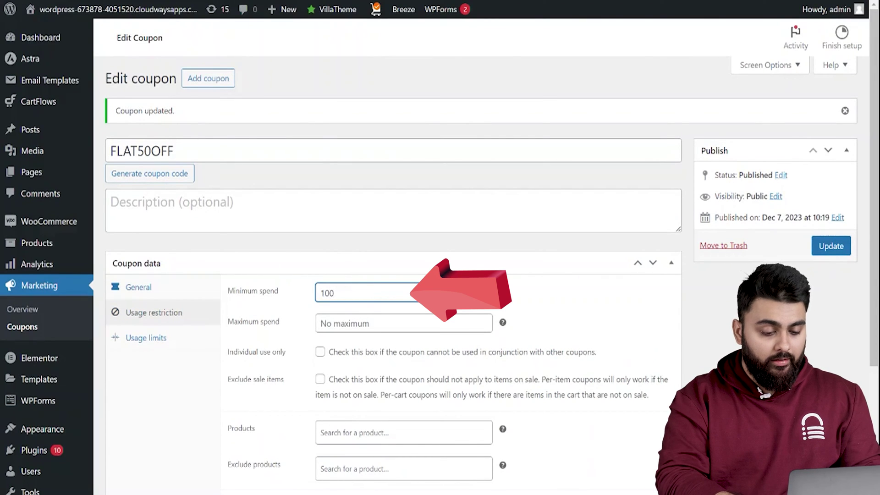
pyautogui.click(206, 341)
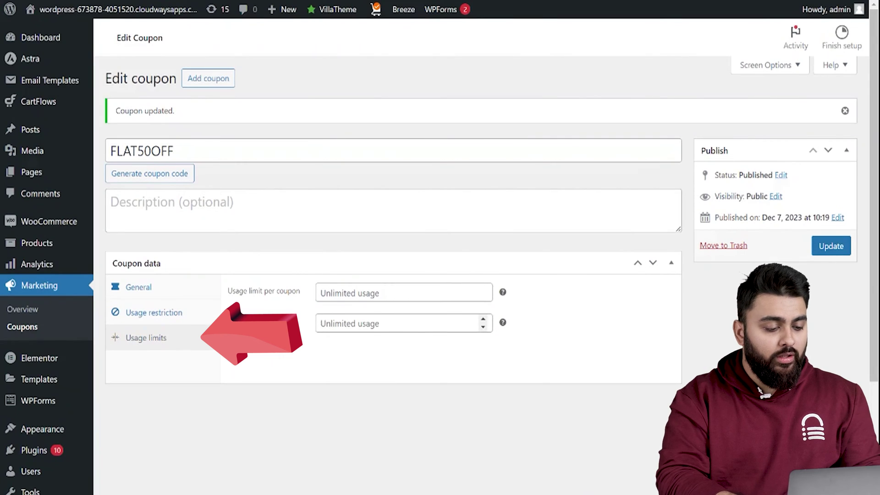
pyautogui.click(362, 323)
pyautogui.write('1')
pyautogui.click(372, 349)
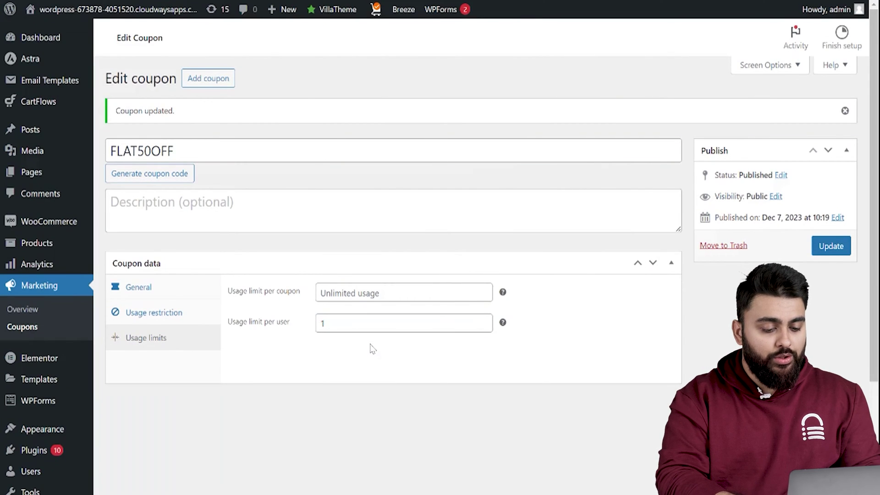
pyautogui.click(831, 246)
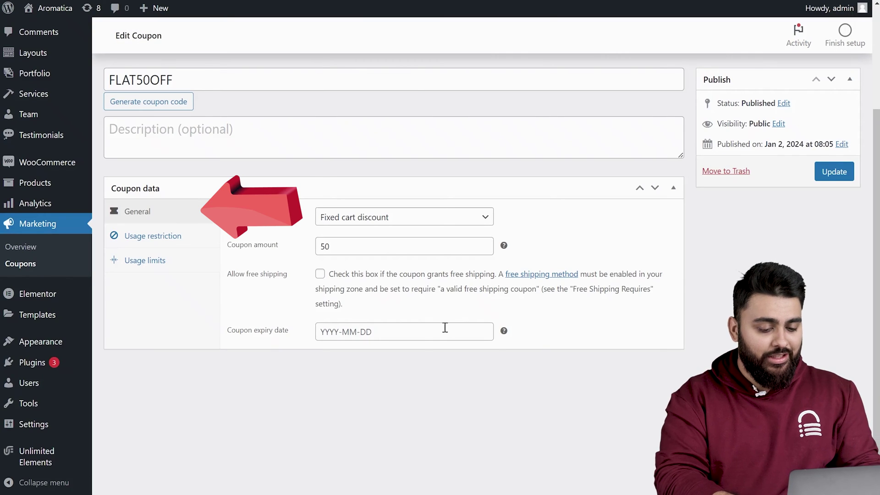
# Set FLAT50OFF's expiry date to 31 January 2024 and show its usage restrictions.
pyautogui.click(445, 327)
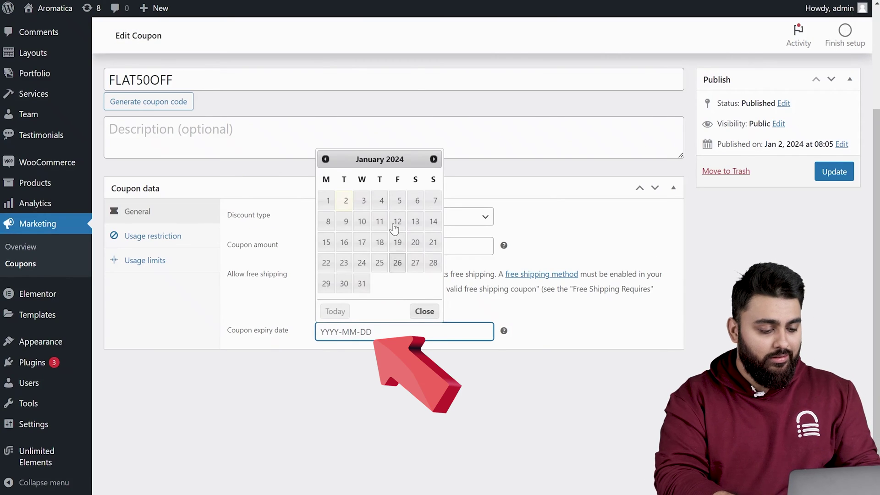
pyautogui.click(360, 281)
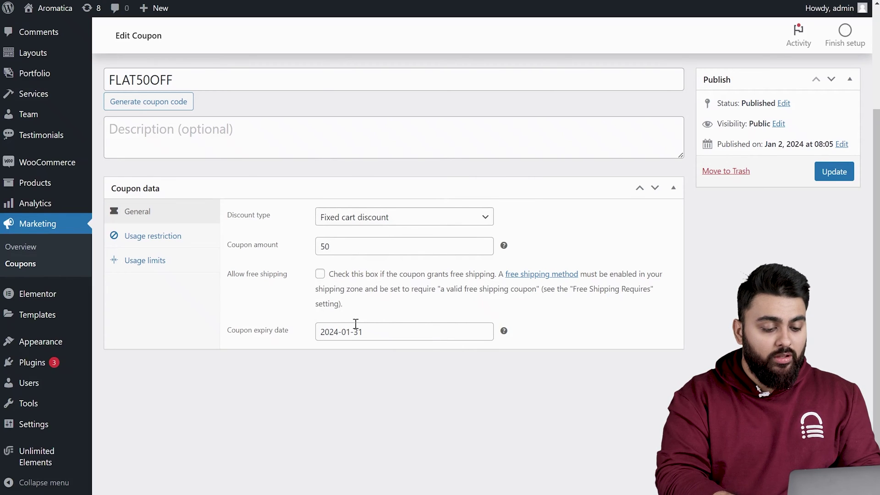
pyautogui.click(210, 245)
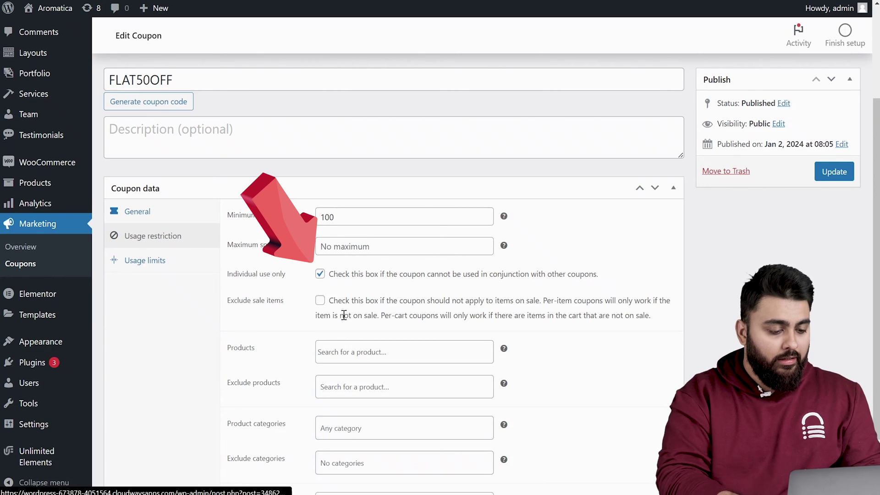
# Search products for 'blend' without restricting any, then update FLAT50OFF with minimum spend 100.
pyautogui.scroll(-2, 344, 315)
pyautogui.click(358, 269)
pyautogui.write('blend')
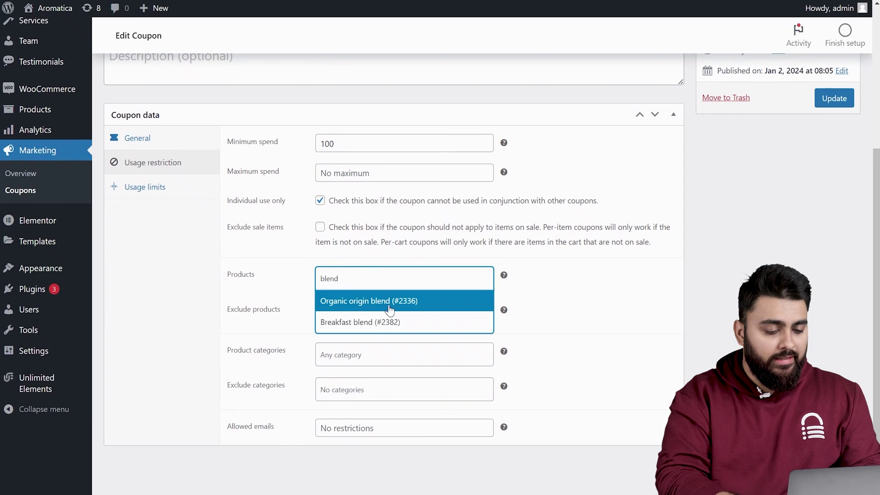
pyautogui.click(567, 275)
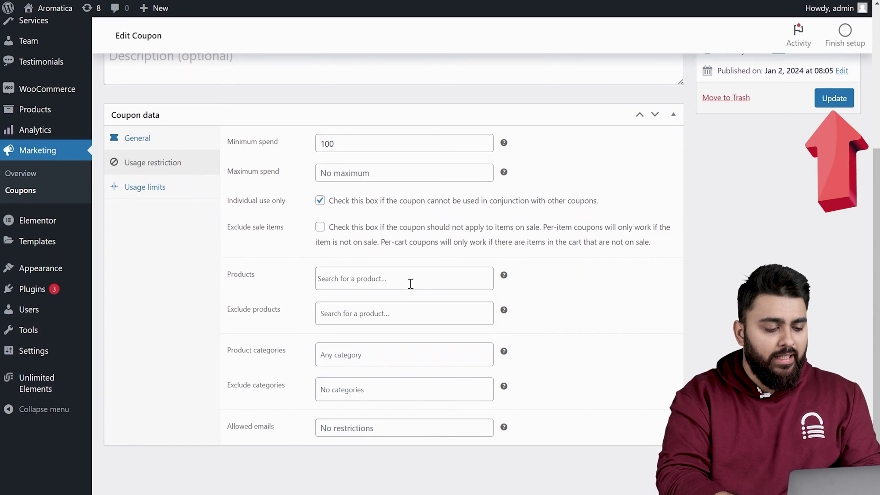
pyautogui.click(835, 98)
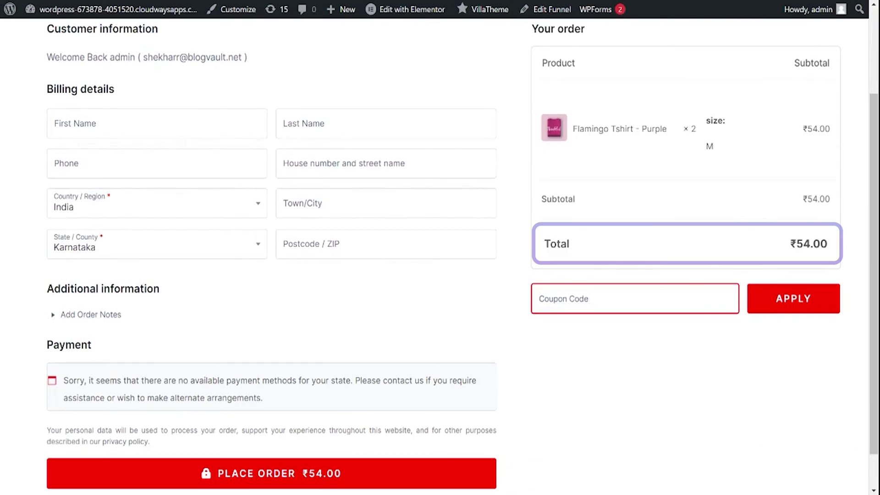
# Try FLAT50OFF on the ₹54 order, add Blue Denim Jeans, then apply flat50off for ₹304 total.
pyautogui.write('FLAT50OFF')
pyautogui.click(774, 298)
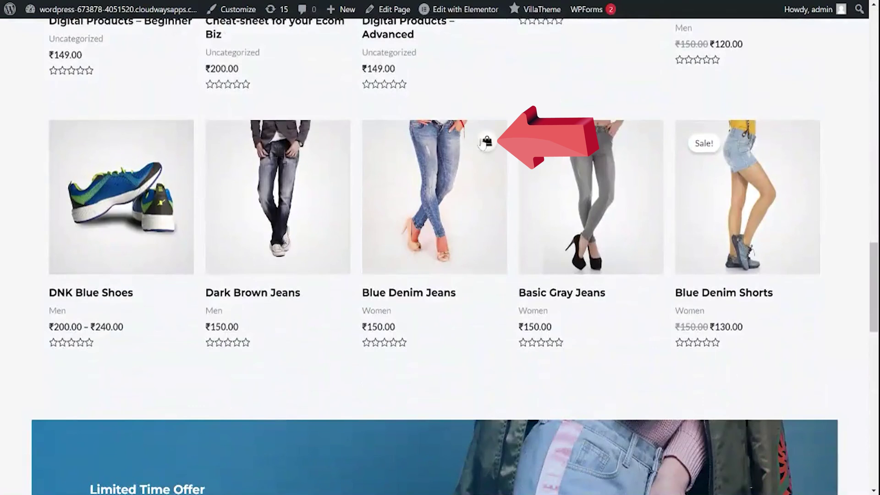
pyautogui.click(486, 143)
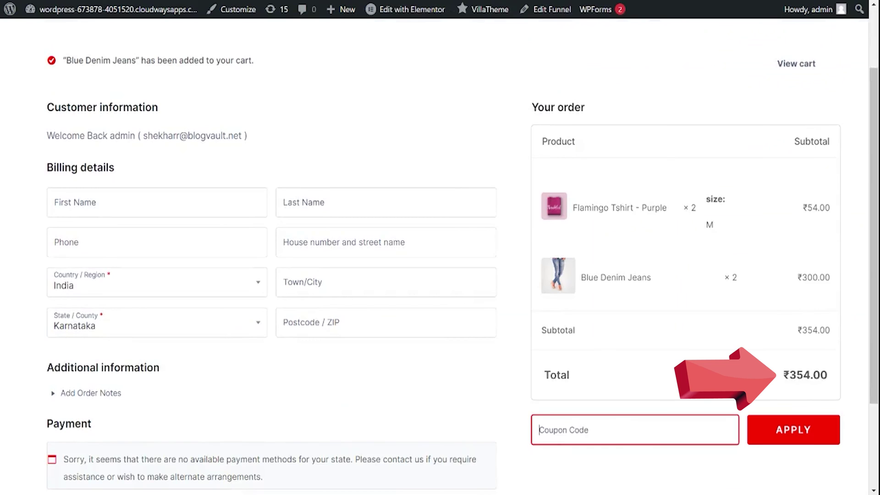
pyautogui.write('flat50off')
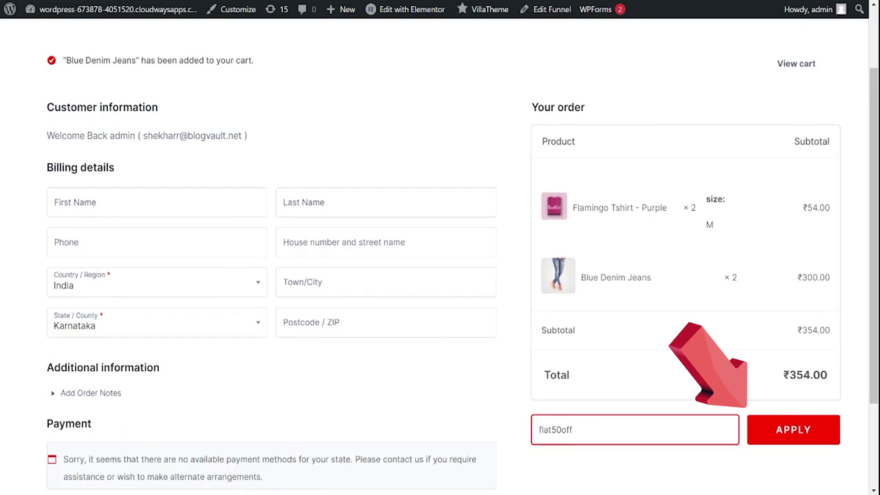
pyautogui.click(784, 424)
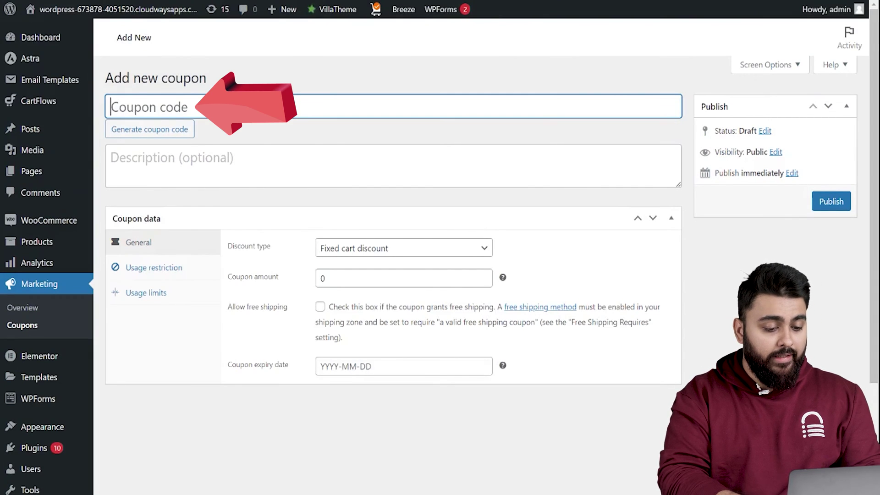
# Enter FLAT50OFF as the new coupon code with a fixed cart discount of 50.
pyautogui.write('FLAT50OFF')
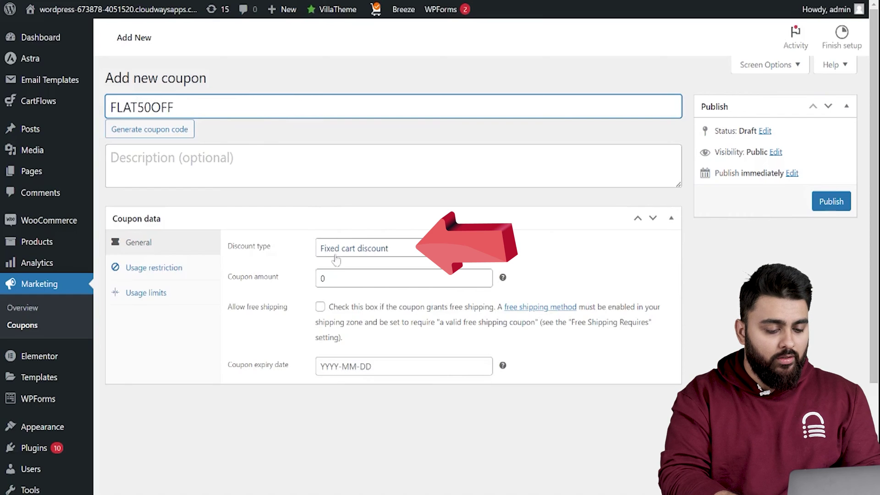
pyautogui.click(335, 277)
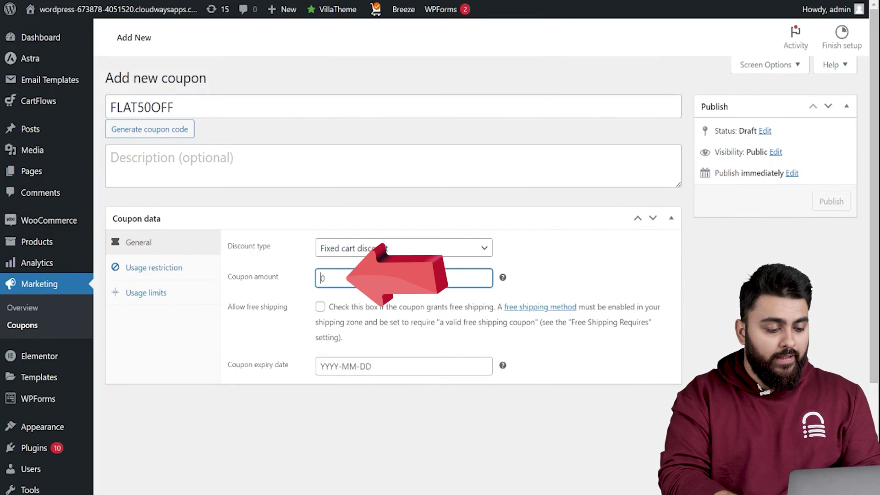
pyautogui.write('50')
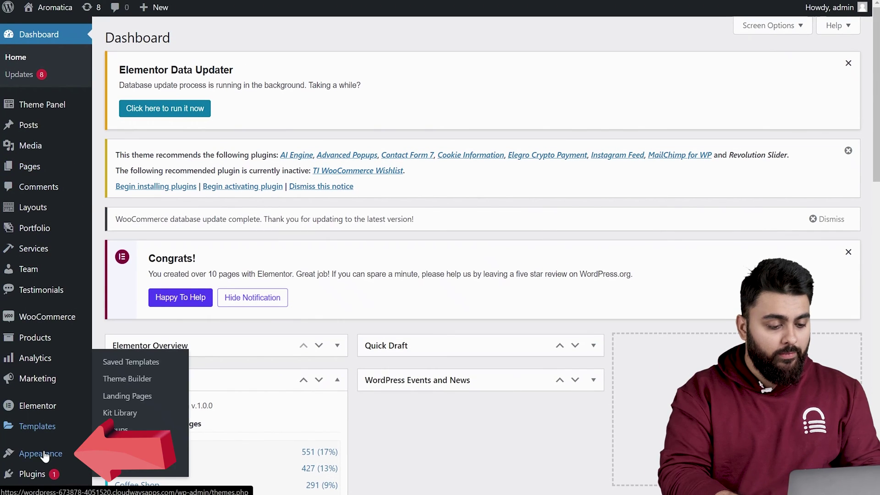
# Install and activate WooCommerce Extended Coupon Features FREE from Add New Plugin on the Aromatica site.
pyautogui.moveTo(44, 473)
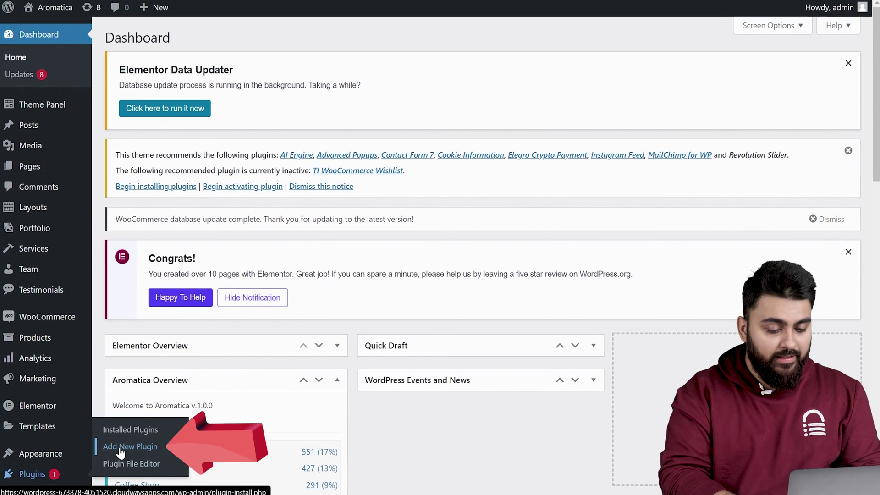
pyautogui.click(121, 451)
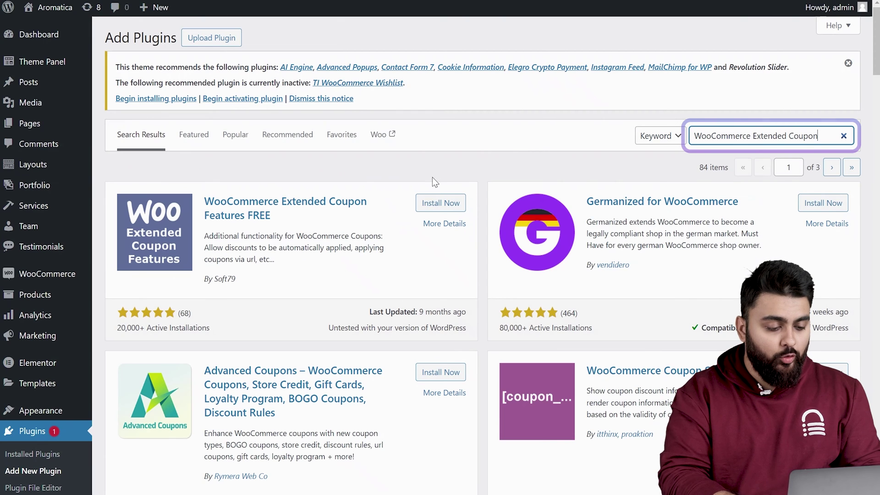
pyautogui.click(441, 204)
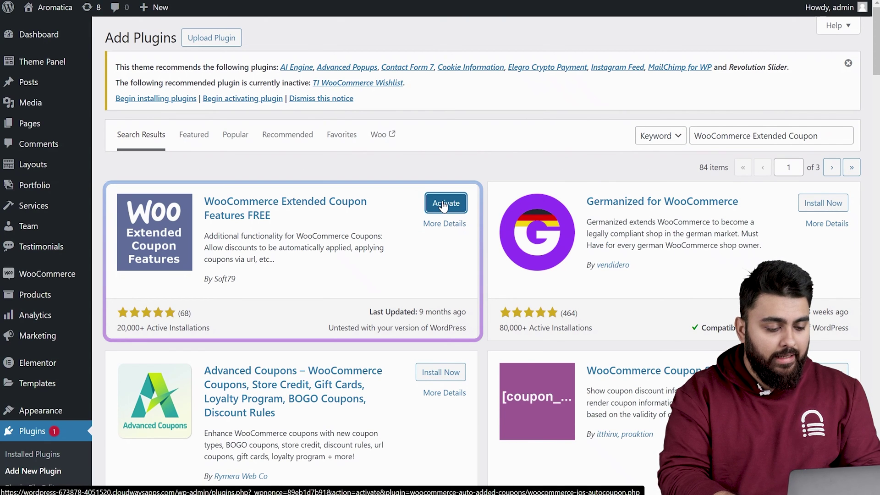
pyautogui.click(444, 204)
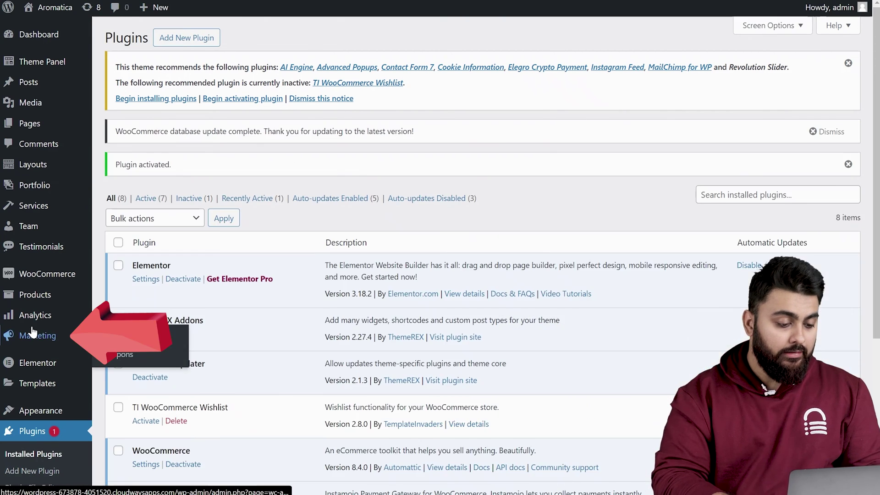
# Open the FLAT50OFF coupon's checkout restriction settings.
pyautogui.click(126, 354)
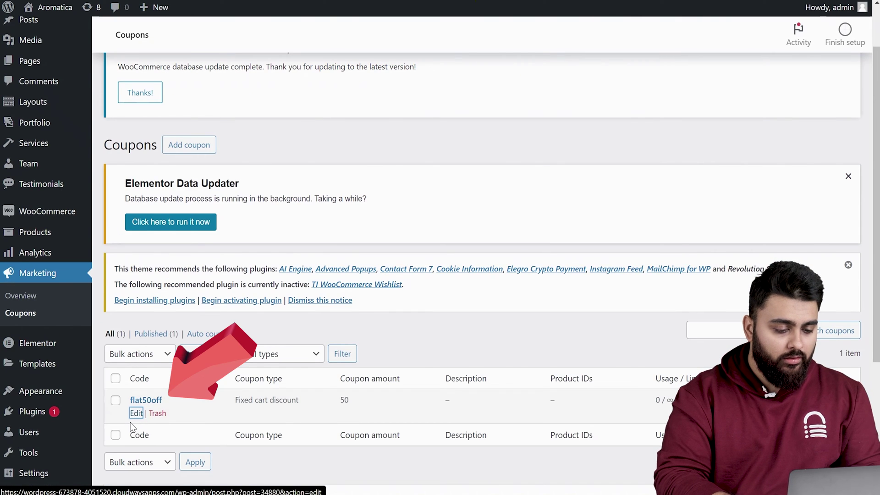
pyautogui.click(136, 413)
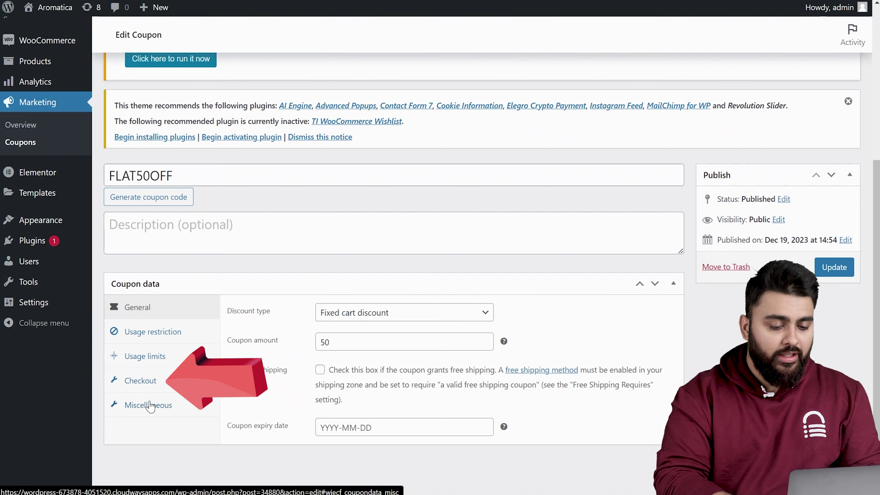
pyautogui.click(145, 384)
pyautogui.scroll(-1, 279, 392)
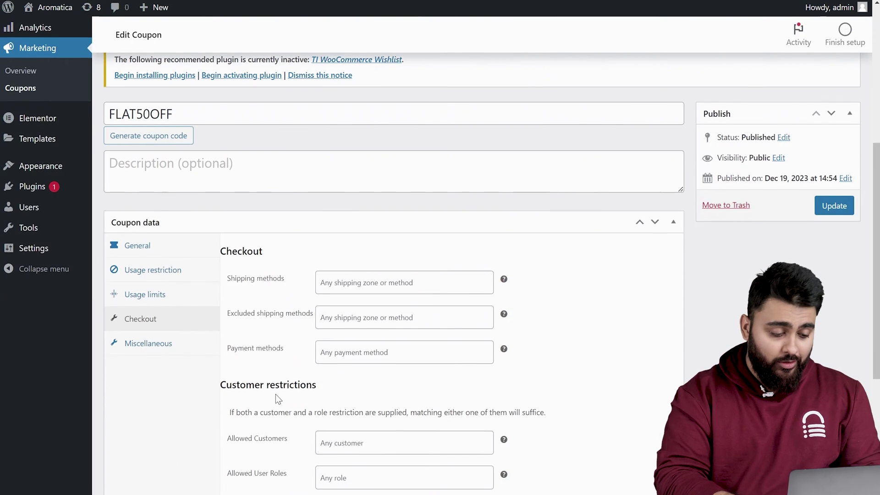
# Exclude Free shipping and allow only PayPal and Pay via Instamojo payment methods.
pyautogui.click(368, 316)
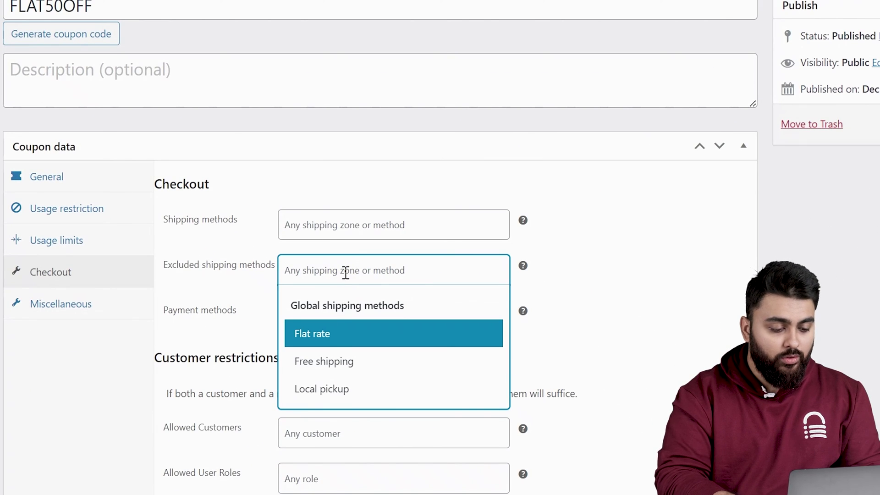
pyautogui.click(327, 365)
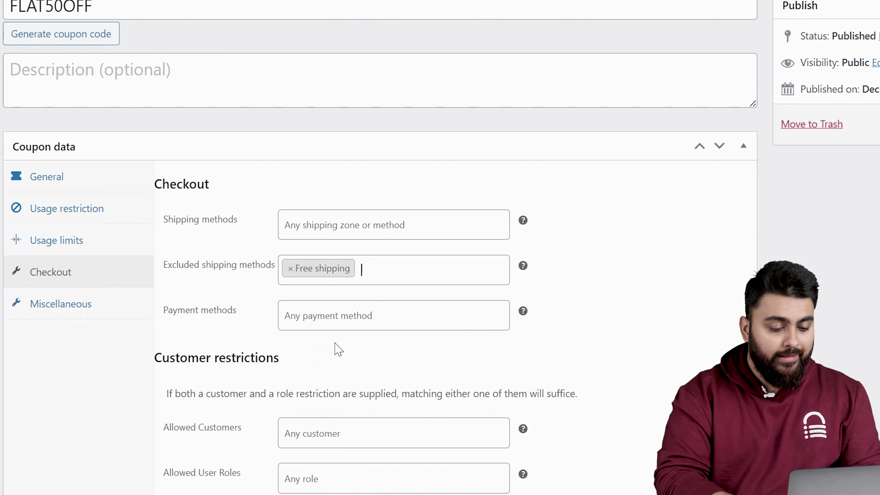
pyautogui.click(310, 317)
pyautogui.click(310, 370)
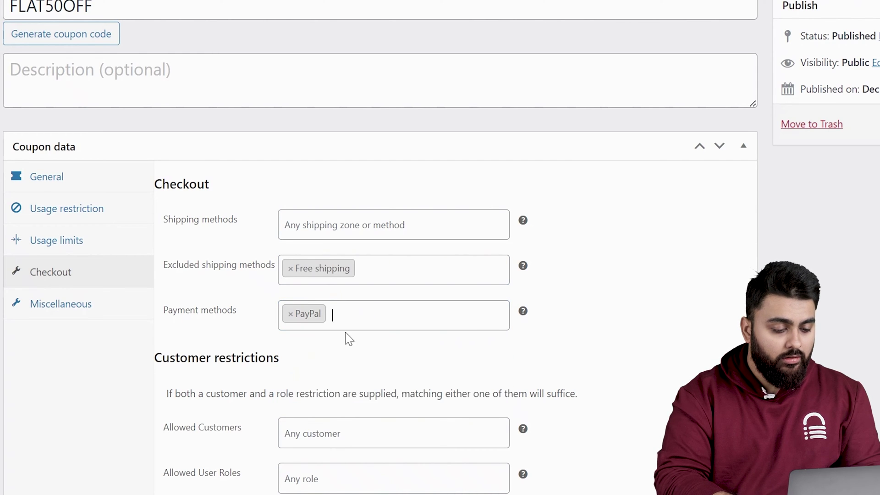
pyautogui.click(374, 308)
pyautogui.click(346, 394)
pyautogui.scroll(-3, 560, 334)
pyautogui.scroll(-2, 560, 334)
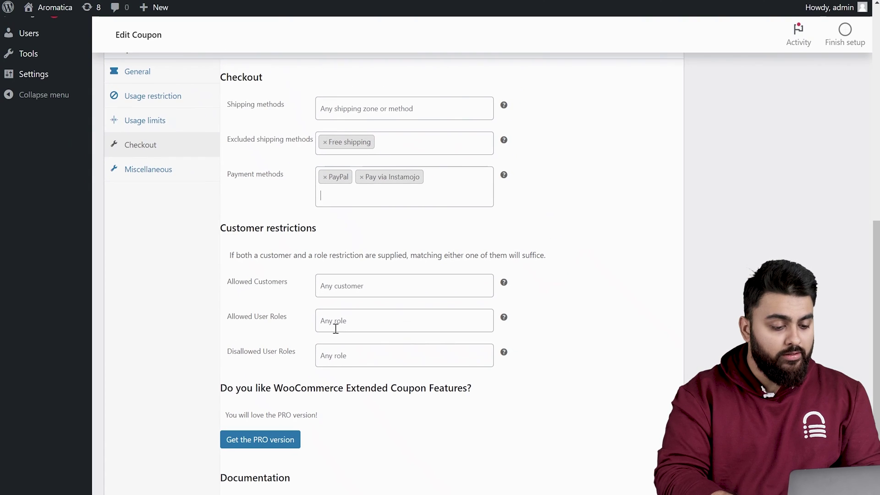
pyautogui.scroll(4, 346, 359)
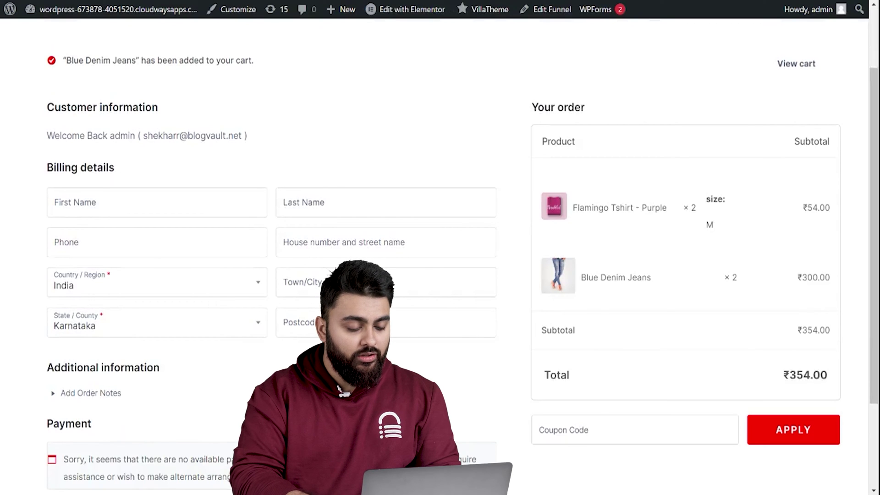
# Apply coupon flat50off at checkout, taking ₹50.00 off for a ₹304.00 total.
pyautogui.click(634, 430)
pyautogui.write('flat50off')
pyautogui.press('Return')
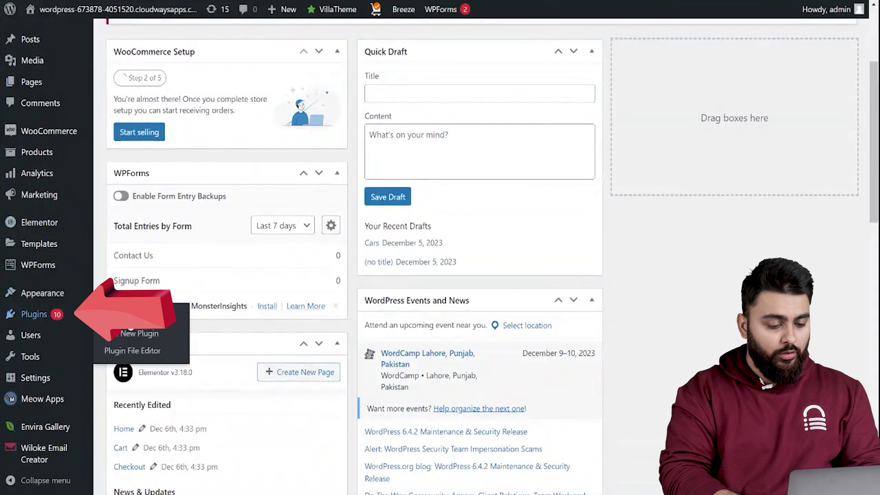
# Search for, install and activate the Advanced Coupons for WooCommerce Free plugin.
pyautogui.click(133, 333)
pyautogui.write('Advance')
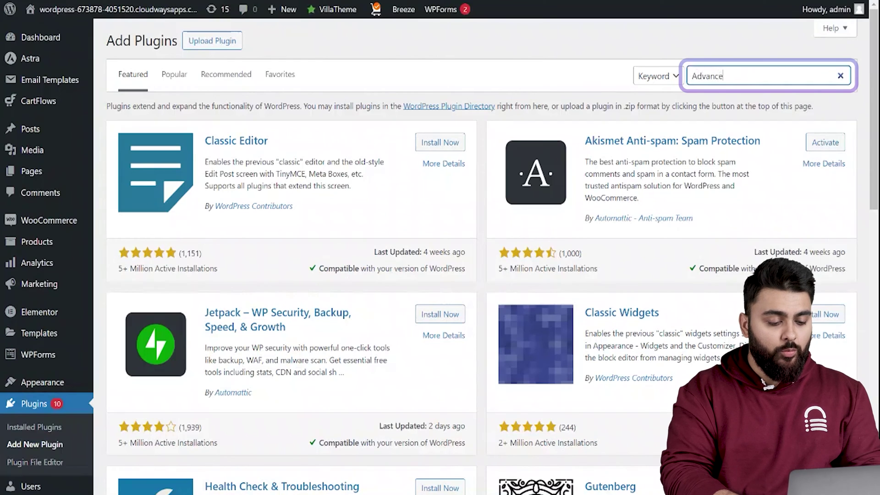
pyautogui.write('d Coupons')
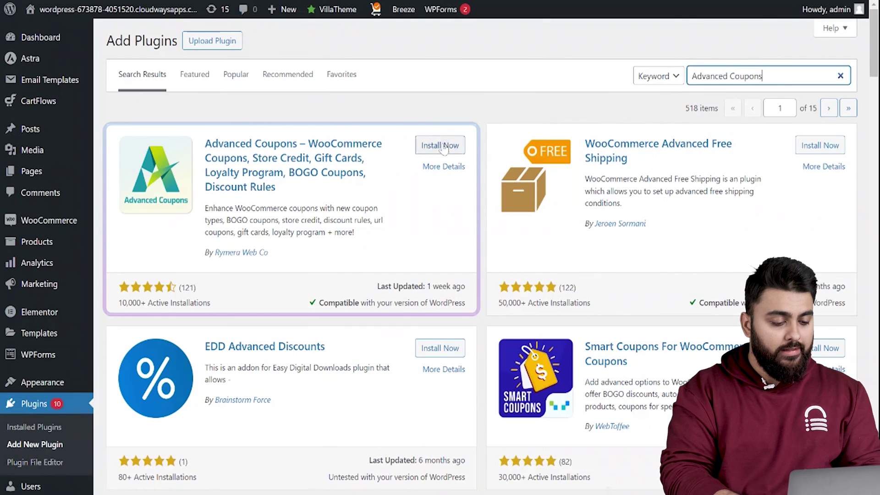
pyautogui.click(441, 146)
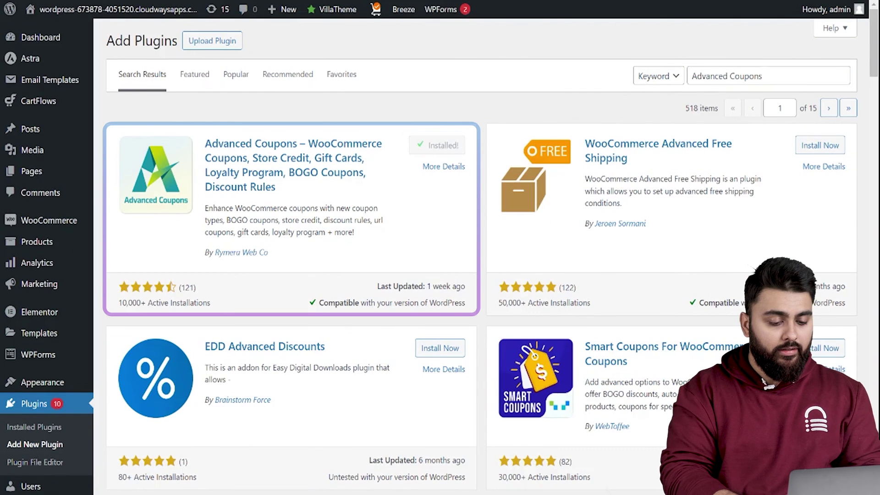
pyautogui.click(444, 146)
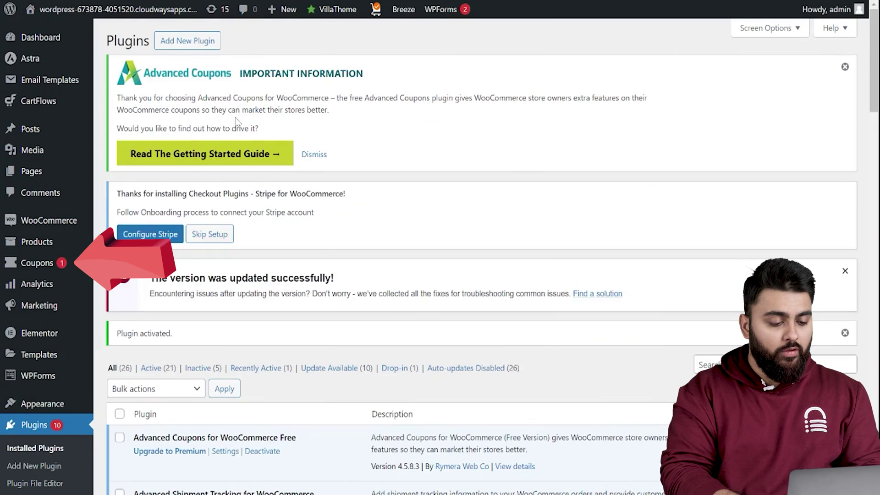
pyautogui.moveTo(39, 266)
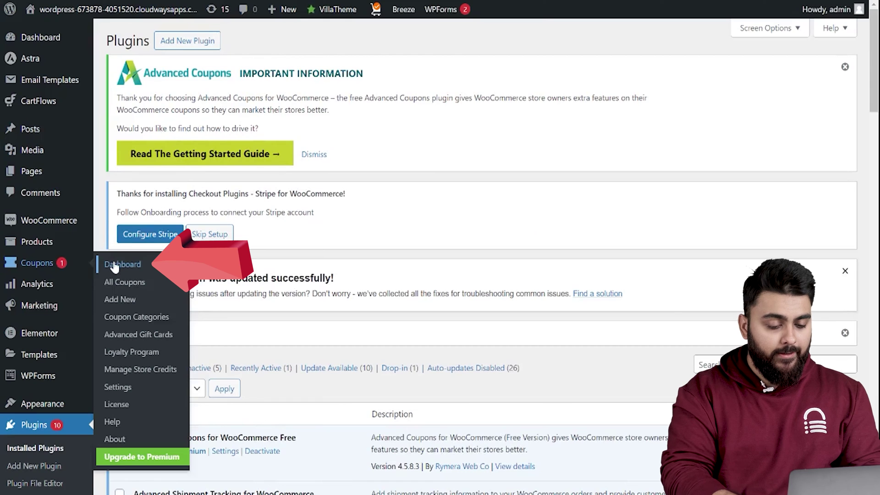
# Start a new BOGO coupon from the Advanced Coupons dashboard and name it BOGO.
pyautogui.click(115, 266)
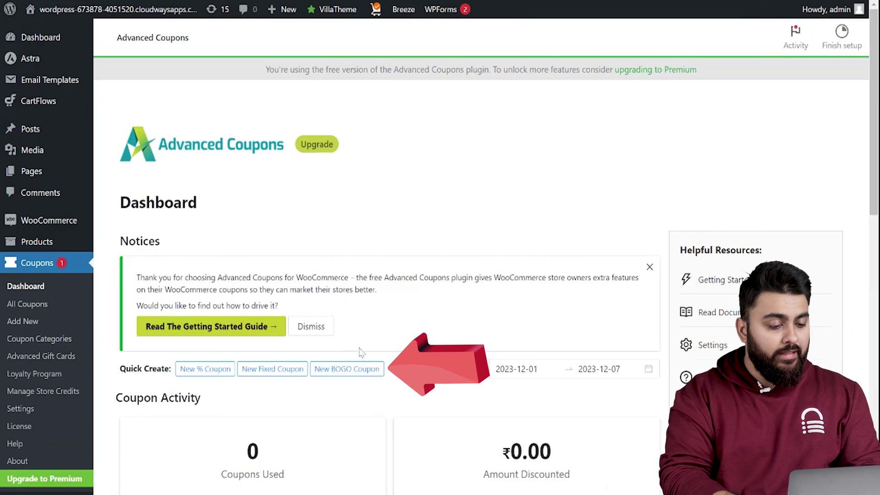
pyautogui.click(354, 377)
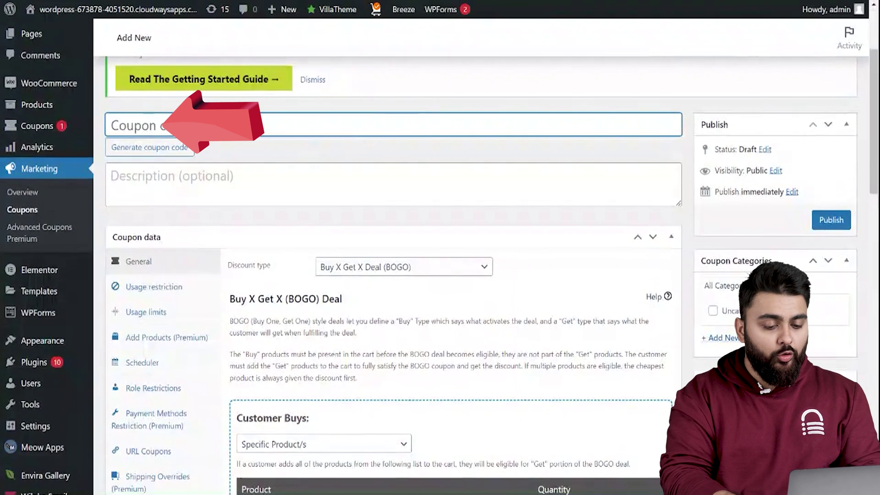
pyautogui.write('BOGO')
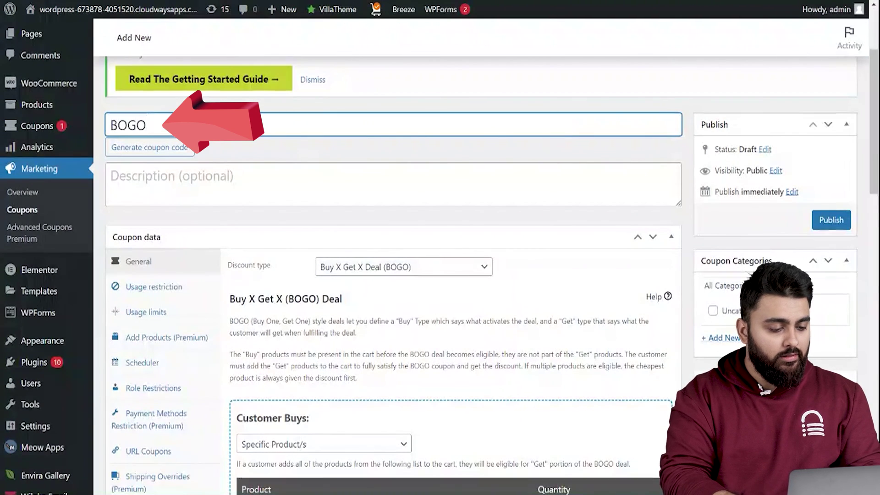
pyautogui.scroll(-5, 308, 286)
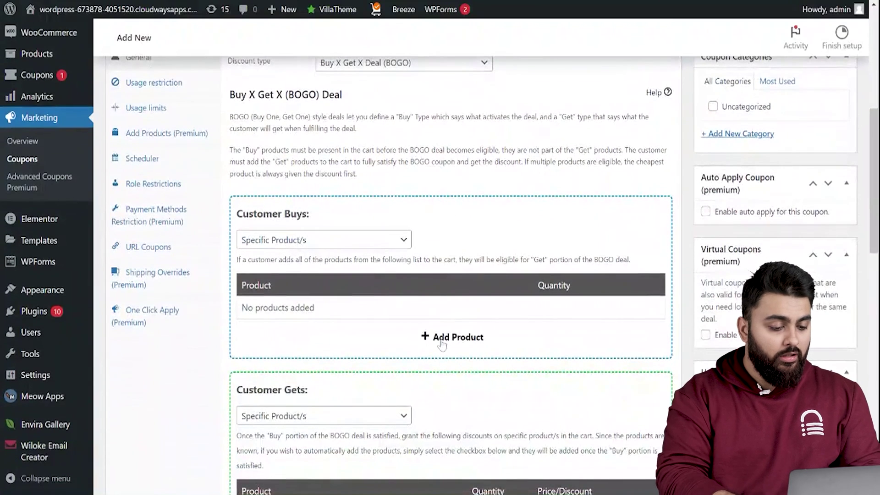
# Add Flamingo Tshirt - Blue as the product the customer must buy.
pyautogui.click(440, 339)
pyautogui.click(384, 313)
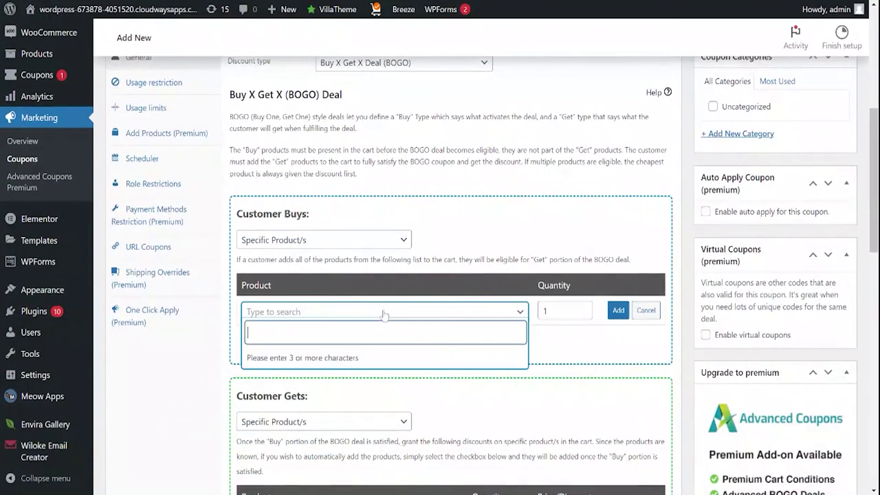
pyautogui.write('shirt')
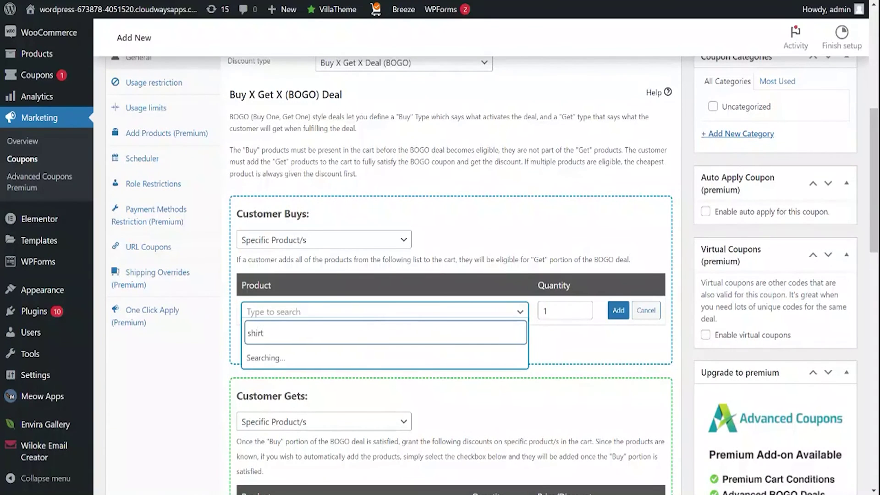
pyautogui.scroll(-2, 385, 320)
pyautogui.click(326, 311)
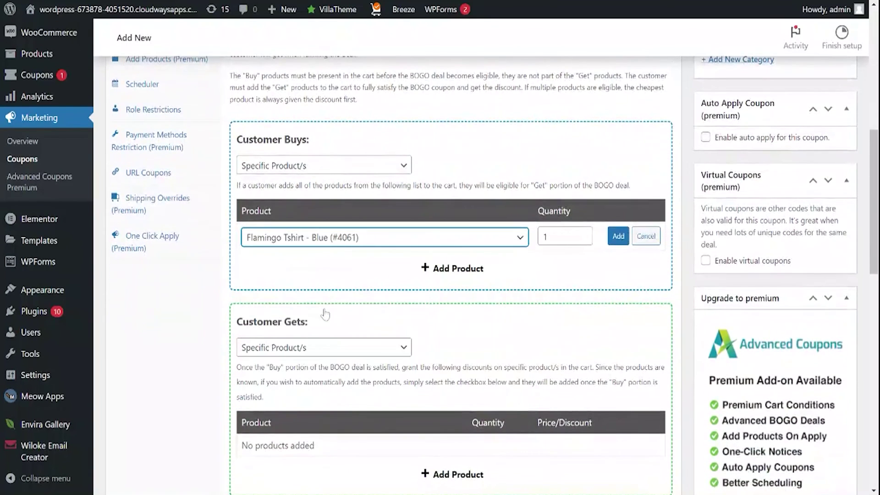
pyautogui.click(618, 236)
# Give Flamingo Tshirt - Purple at 100 percent off as the product the customer gets.
pyautogui.scroll(-3, 443, 271)
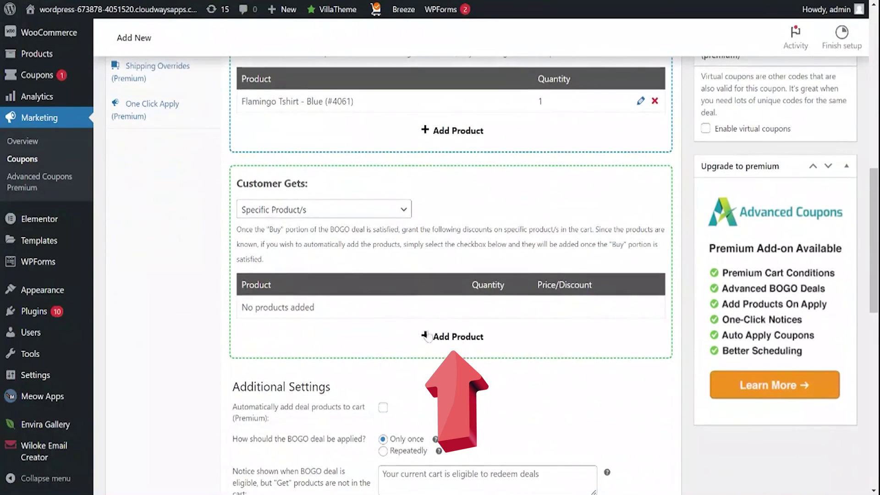
pyautogui.click(431, 338)
pyautogui.write('shirt')
pyautogui.click(312, 422)
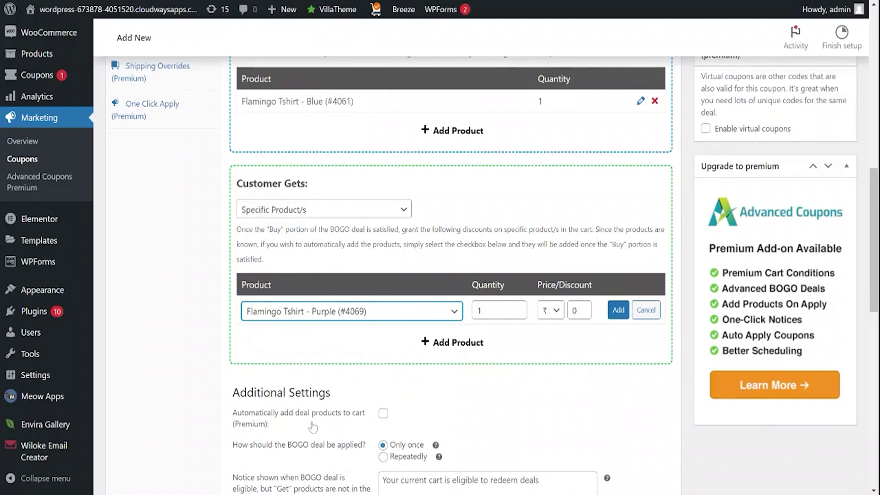
pyautogui.click(550, 310)
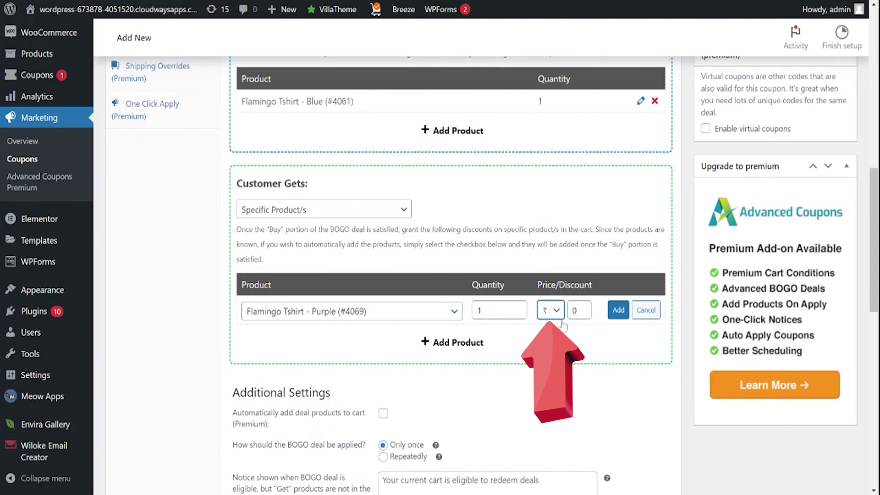
pyautogui.click(579, 310)
pyautogui.click(619, 310)
pyautogui.scroll(-5, 281, 389)
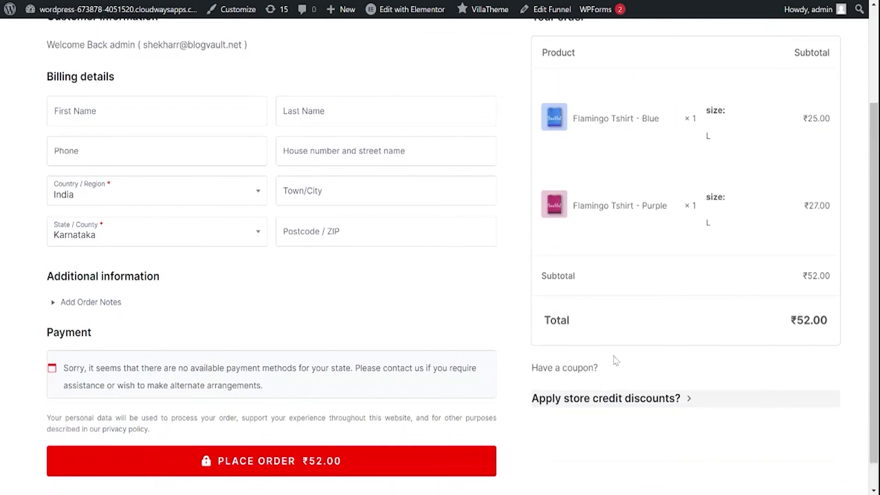
# Apply the BOGO coupon at checkout, making the purple shirt free for a ₹25.00 total.
pyautogui.scroll(-1, 615, 361)
pyautogui.click(574, 368)
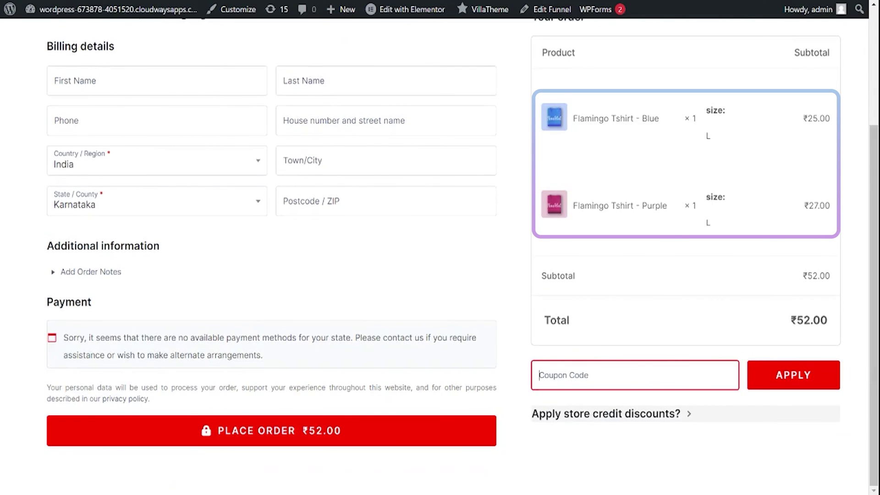
pyautogui.write('BOGO')
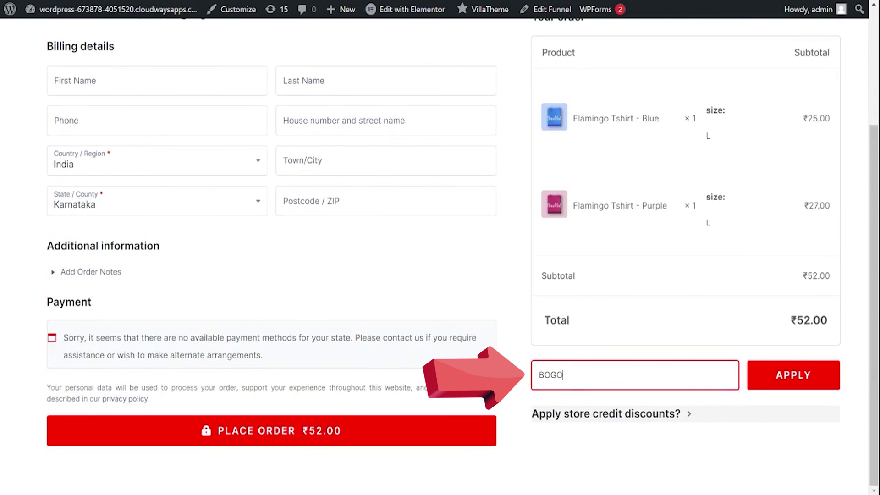
pyautogui.press('Return')
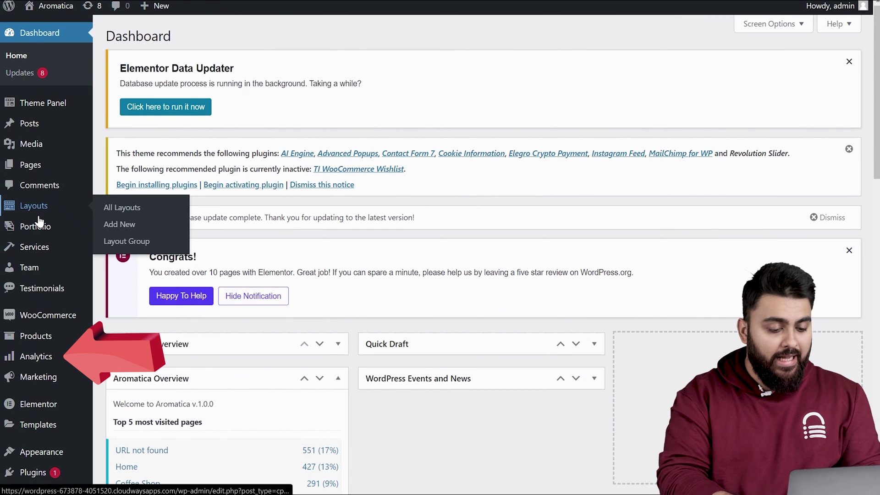
# Open the Coupons analytics report and review the one ₹50.00 discounted order.
pyautogui.moveTo(50, 345)
pyautogui.moveTo(50, 365)
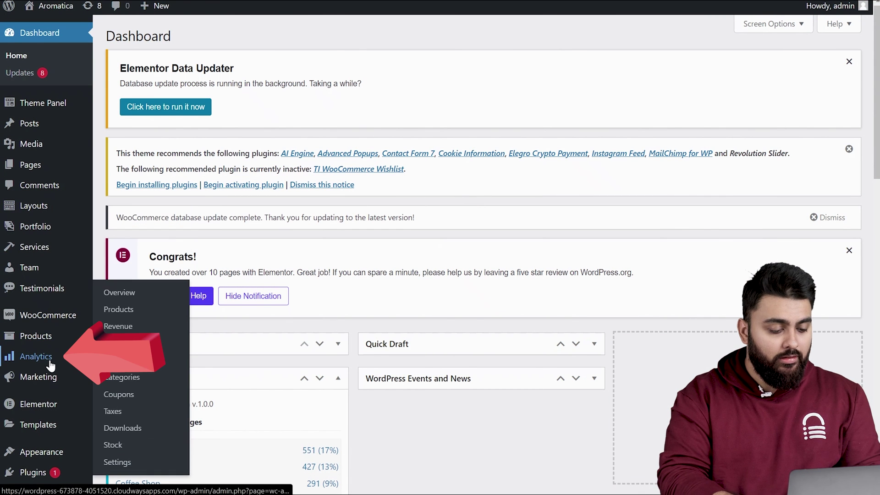
pyautogui.click(120, 395)
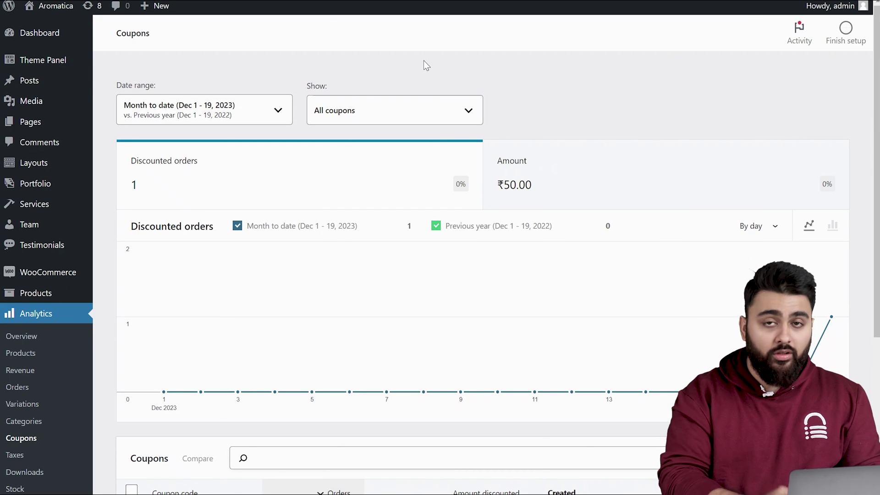
pyautogui.scroll(-3, 424, 62)
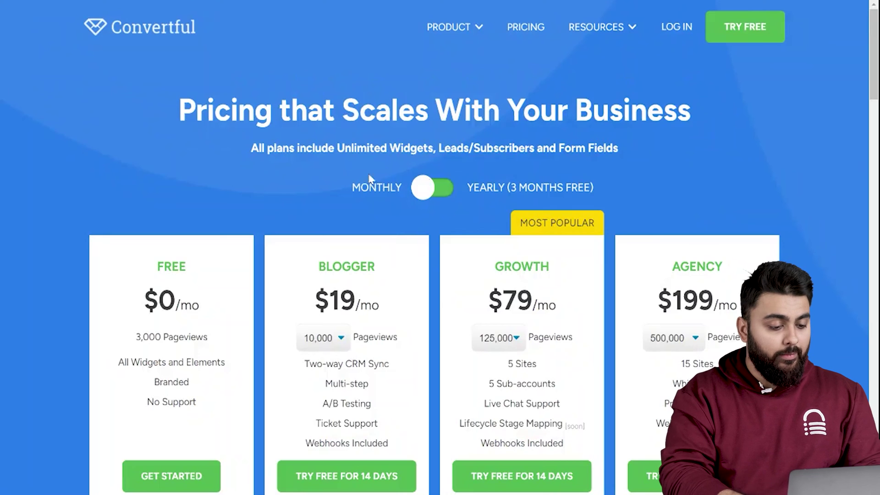
# Sign up for a free Convertful account with an e-mail address and the reCAPTCHA check.
pyautogui.scroll(-5, 120, 171)
pyautogui.click(195, 272)
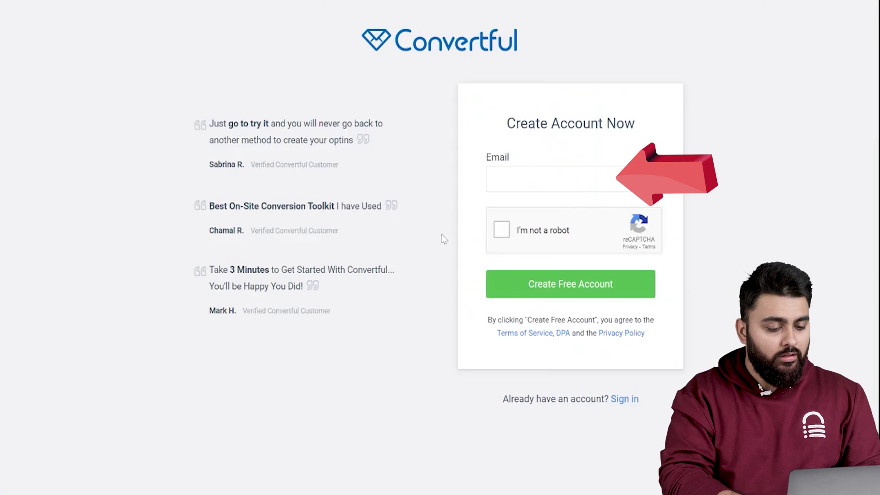
pyautogui.click(550, 179)
pyautogui.click(502, 229)
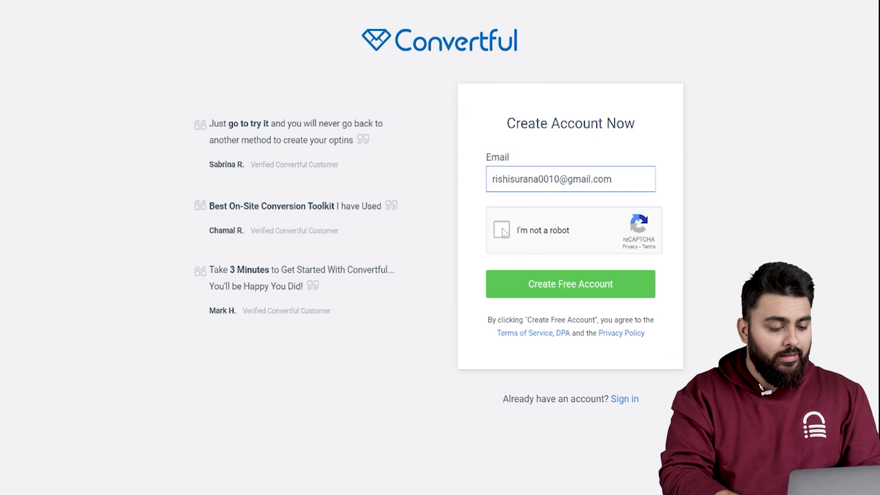
pyautogui.click(558, 289)
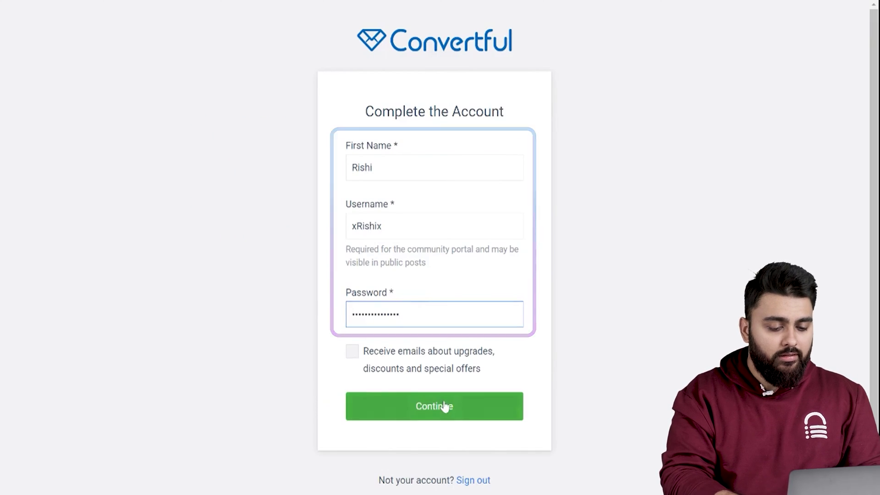
pyautogui.click(445, 405)
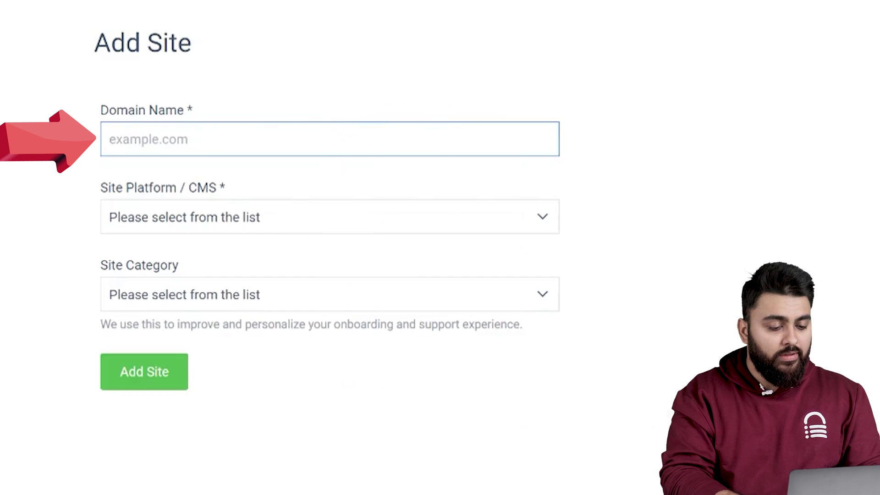
# Add the store's domain to Convertful as a WordPress eCommerce site.
pyautogui.write('https://wordpress-673878-4051520.cloudwaysapps.com/')
pyautogui.press('BackSpace')
pyautogui.click(713, 177)
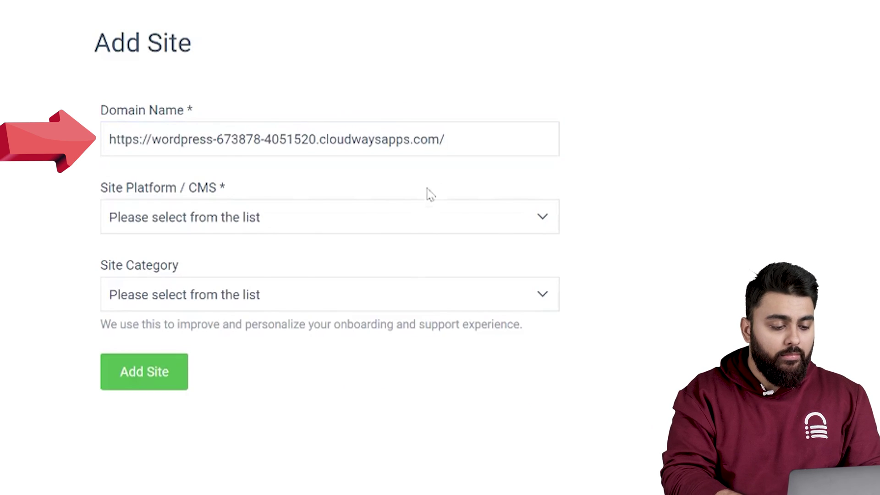
pyautogui.moveTo(387, 232); pyautogui.dragTo(364, 259)
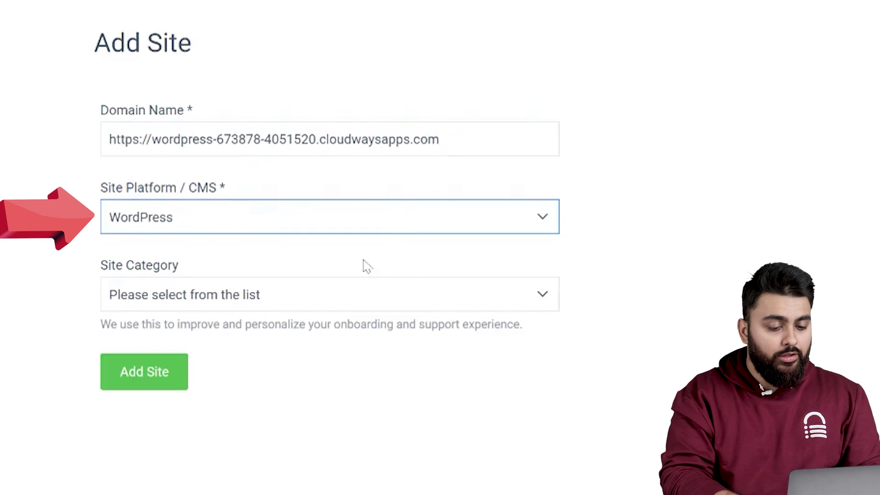
pyautogui.click(335, 316)
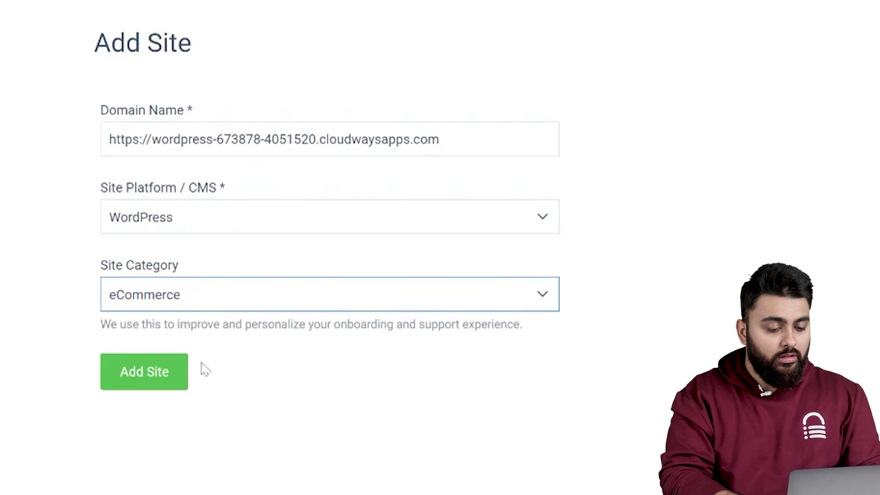
pyautogui.click(168, 370)
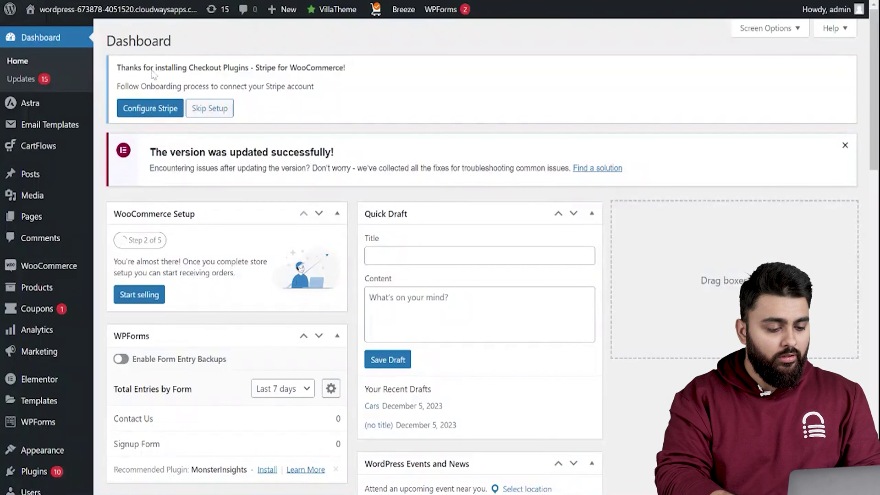
# Install the Convertful plugin from Add New Plugin and connect the site to Convertful.
pyautogui.moveTo(34, 471)
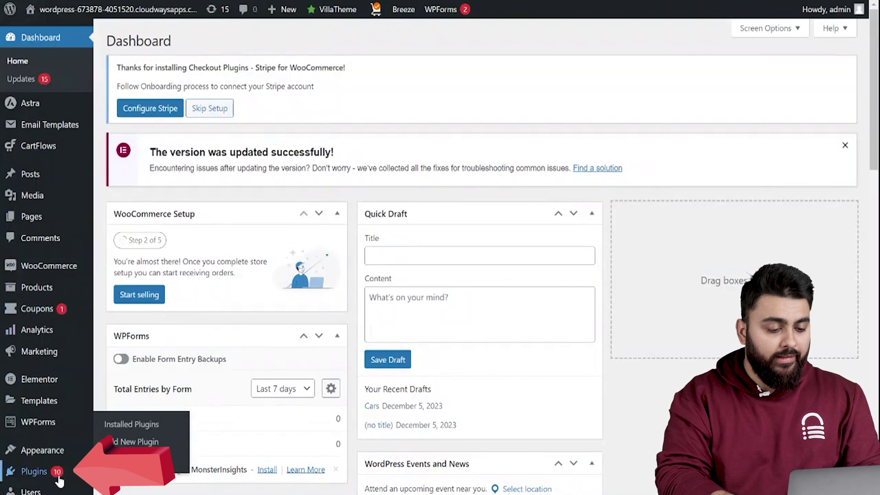
pyautogui.click(132, 443)
pyautogui.write('Conv')
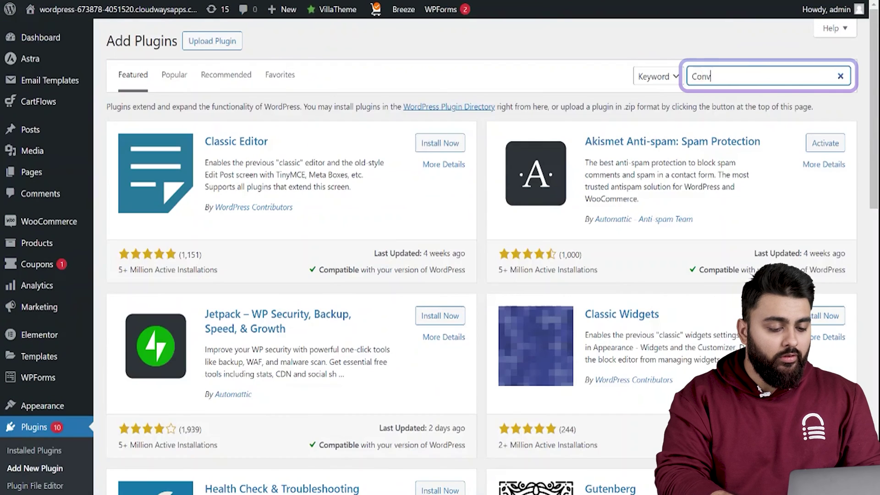
pyautogui.write('ertful')
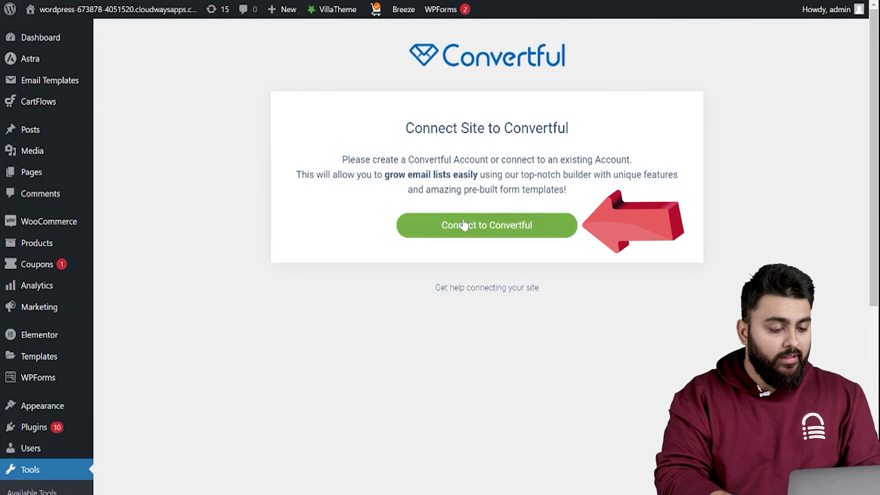
pyautogui.click(464, 225)
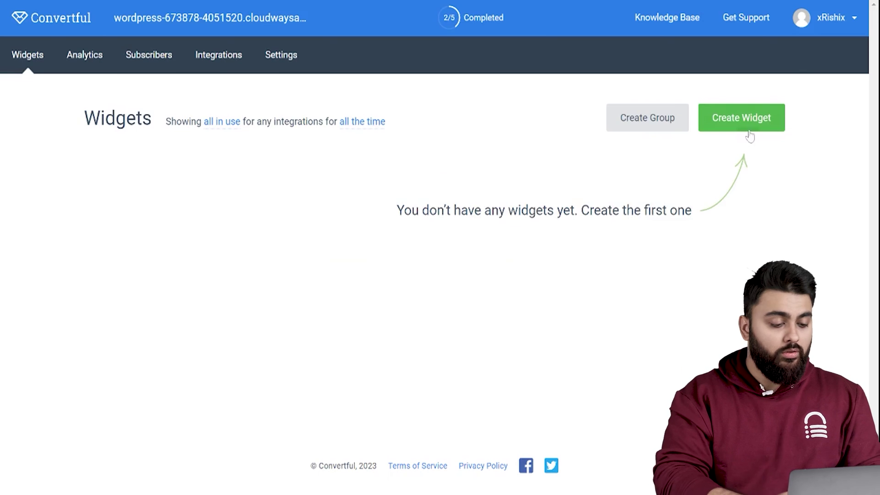
# Create a pop-up from the cart discount template, changing its coupon text to WELCOME10.
pyautogui.click(749, 130)
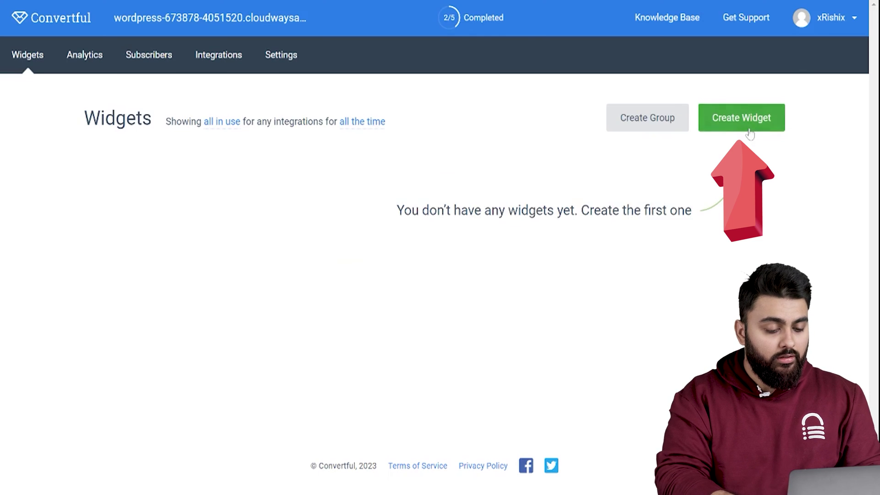
pyautogui.moveTo(530, 284)
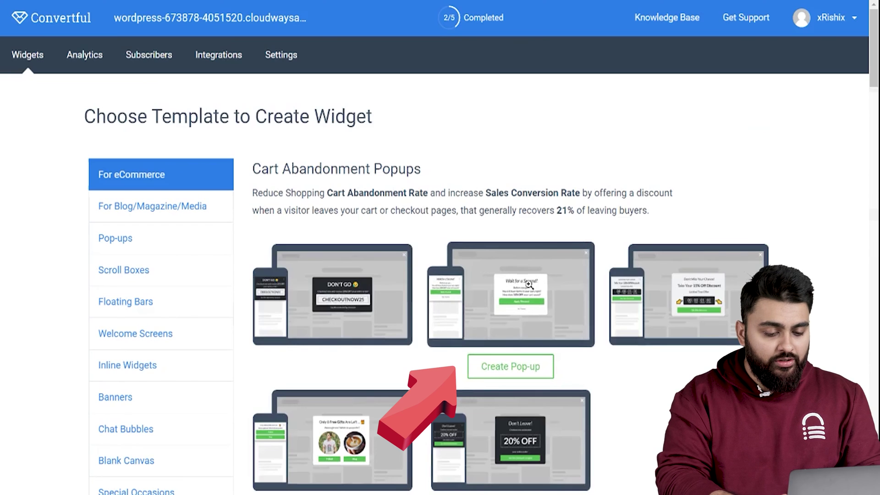
pyautogui.click(529, 285)
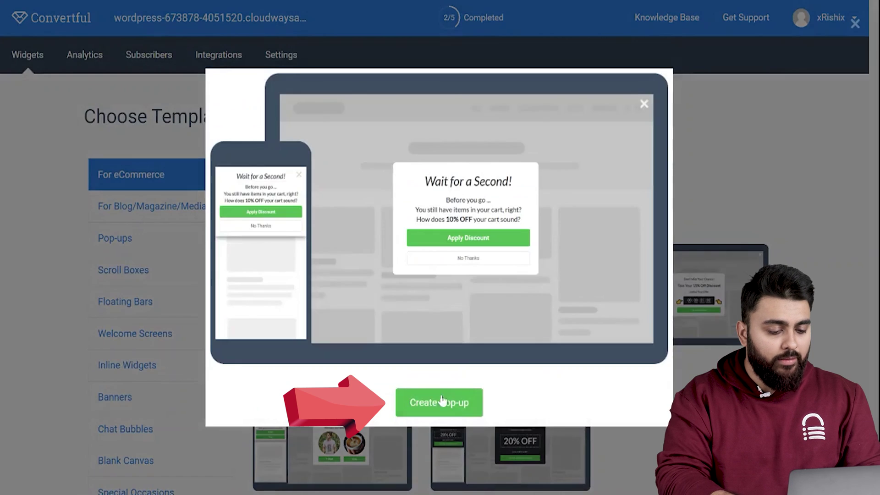
pyautogui.click(415, 401)
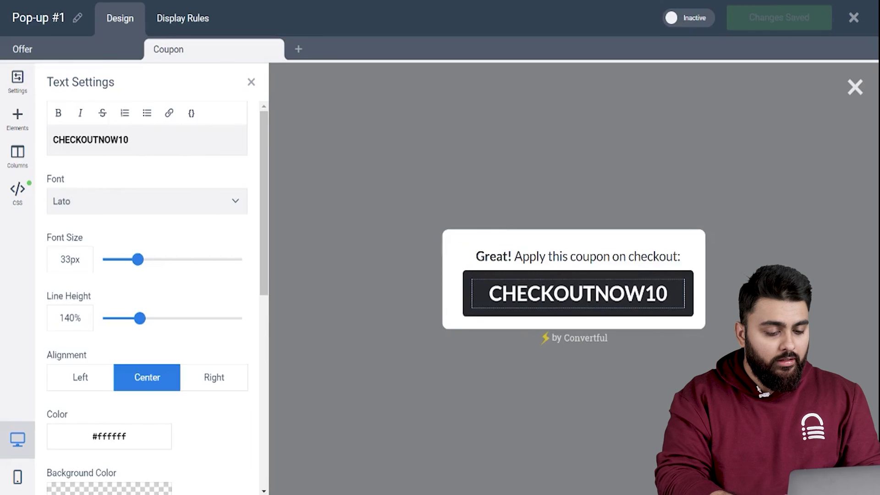
pyautogui.moveTo(118, 139); pyautogui.dragTo(44, 140)
pyautogui.write('WE')
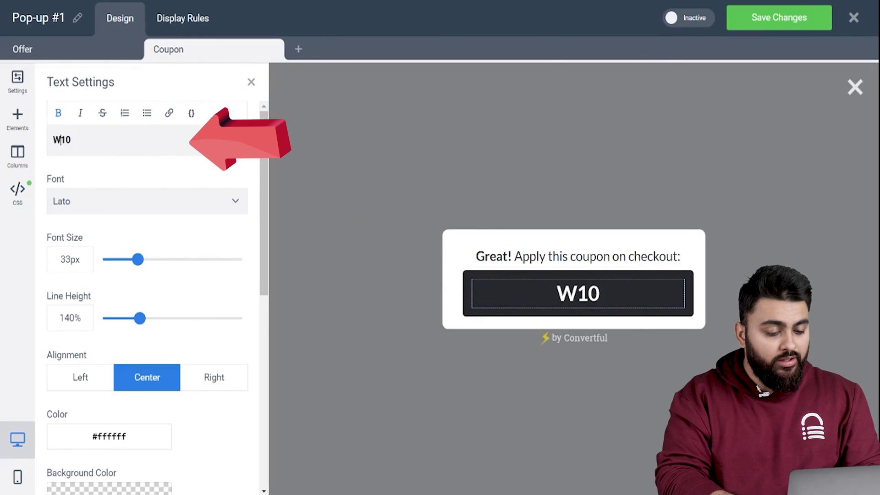
pyautogui.write('LCOME')
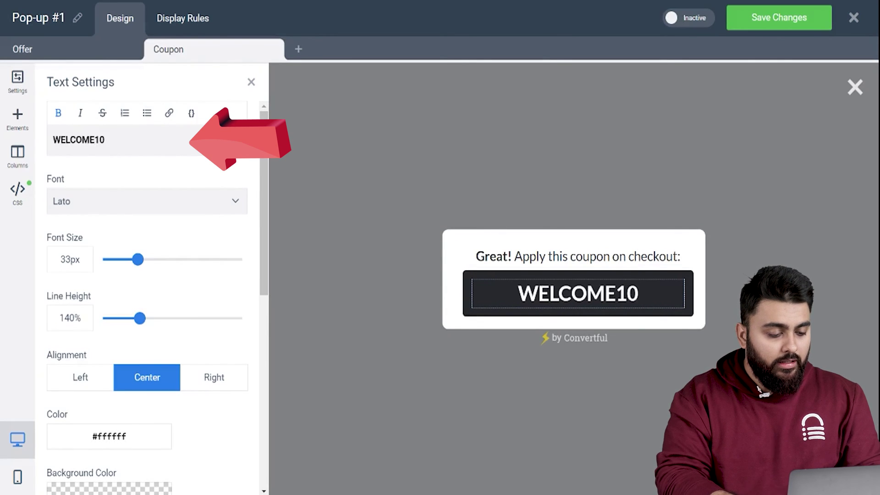
# Set the pop-up's exit-intent display rule, save it, and make it active.
pyautogui.click(166, 20)
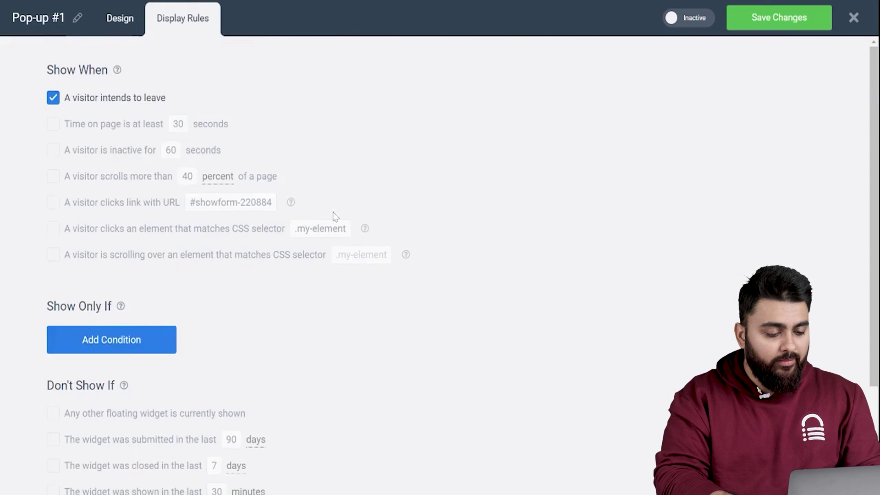
pyautogui.click(782, 19)
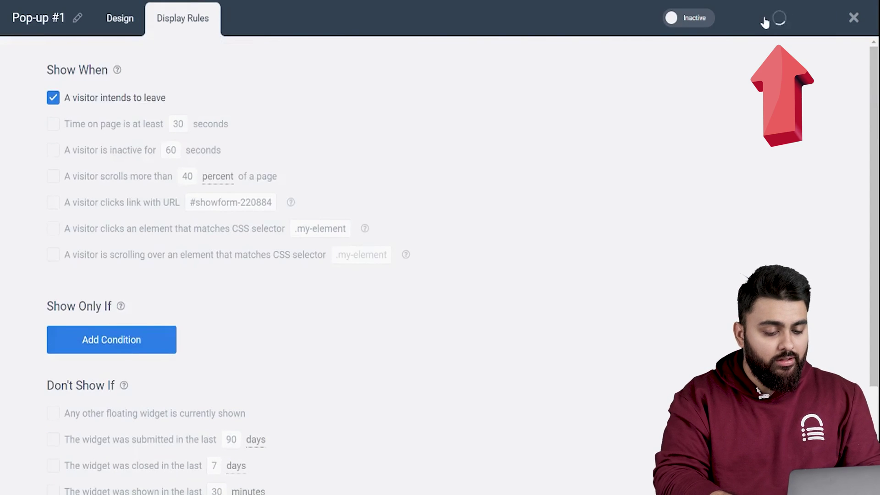
pyautogui.click(690, 21)
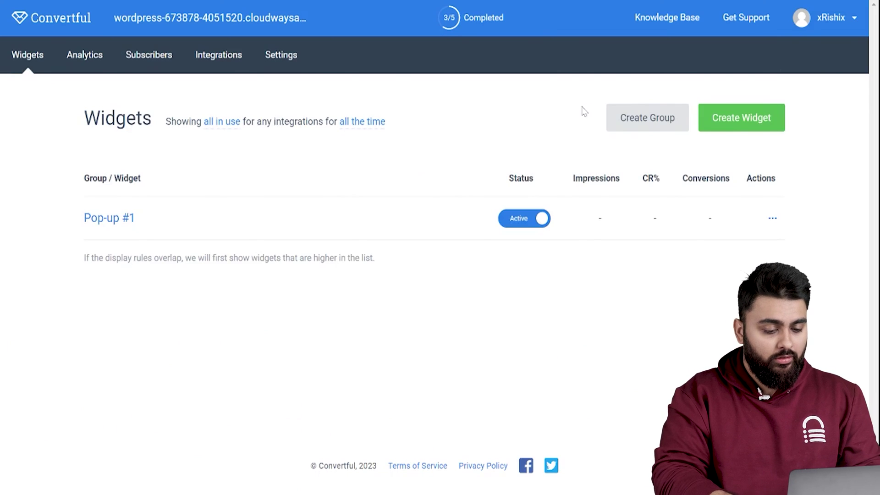
# Create a floating bar from the holiday countdown template with 2 days and text '10% OFF With WELCOME10'.
pyautogui.click(742, 112)
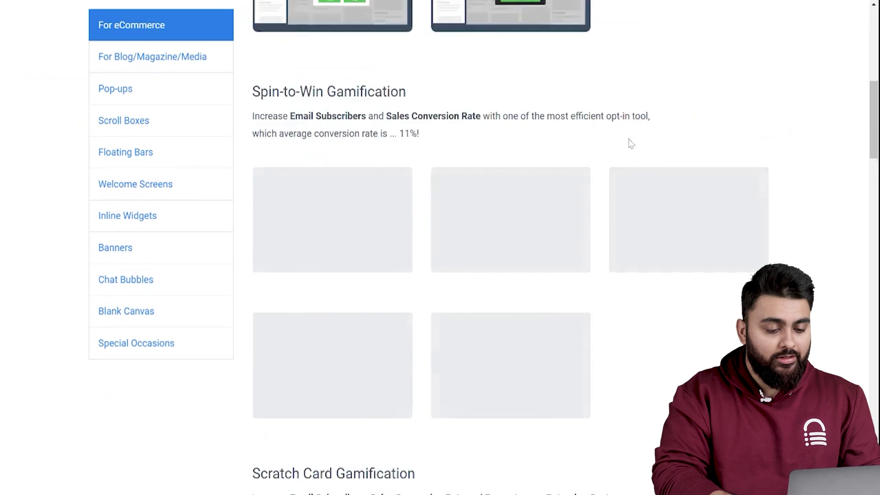
pyautogui.scroll(-10, 628, 142)
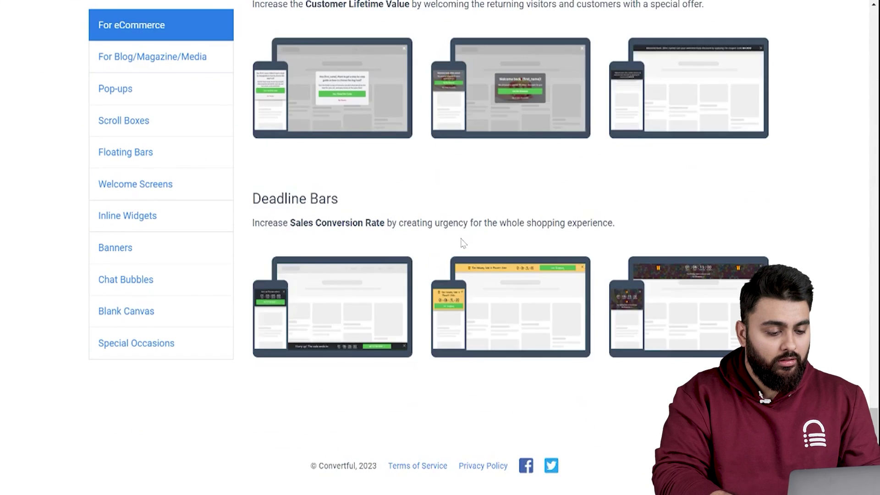
pyautogui.click(672, 290)
pyautogui.click(456, 402)
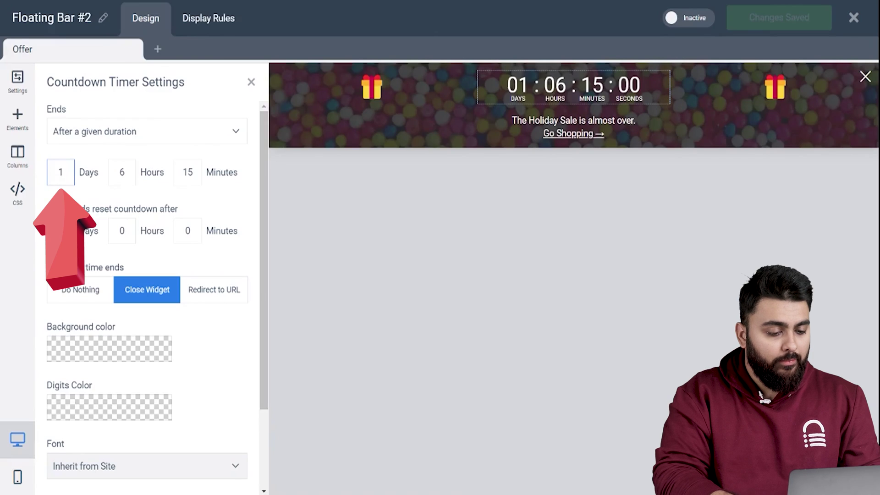
pyautogui.click(61, 172)
pyautogui.write('2')
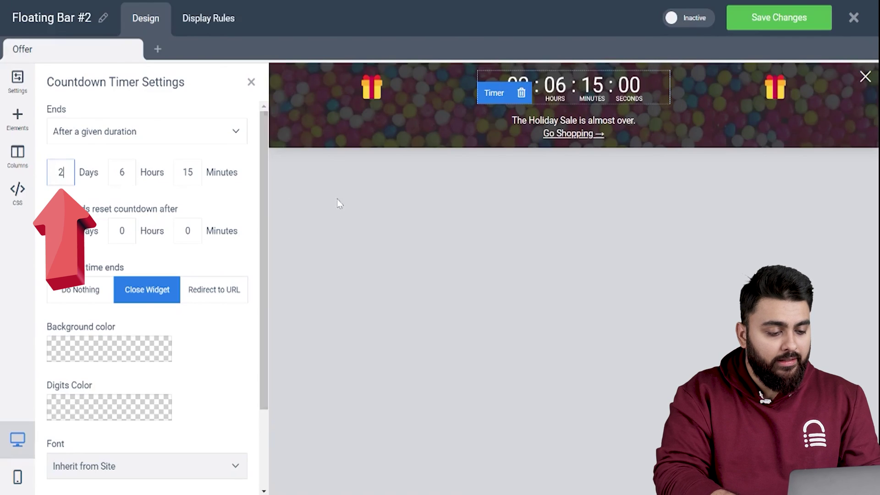
pyautogui.tripleClick(573, 133)
pyautogui.write('Grab Your Co')
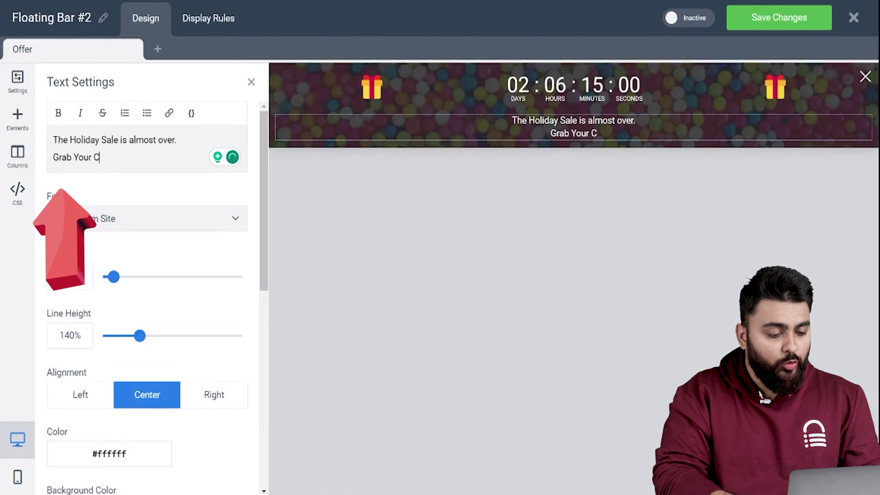
pyautogui.press('BackSpace')
pyautogui.press('BackSpace')
pyautogui.write('10% OFF With WELCOME10')
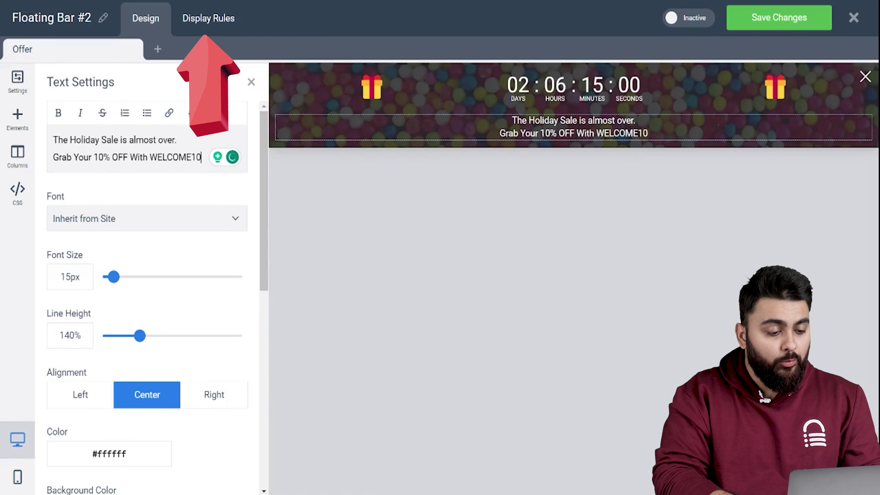
# Show the bar after 5% scrolling, clear time-on-page and restriction rules, then save and activate it.
pyautogui.click(221, 28)
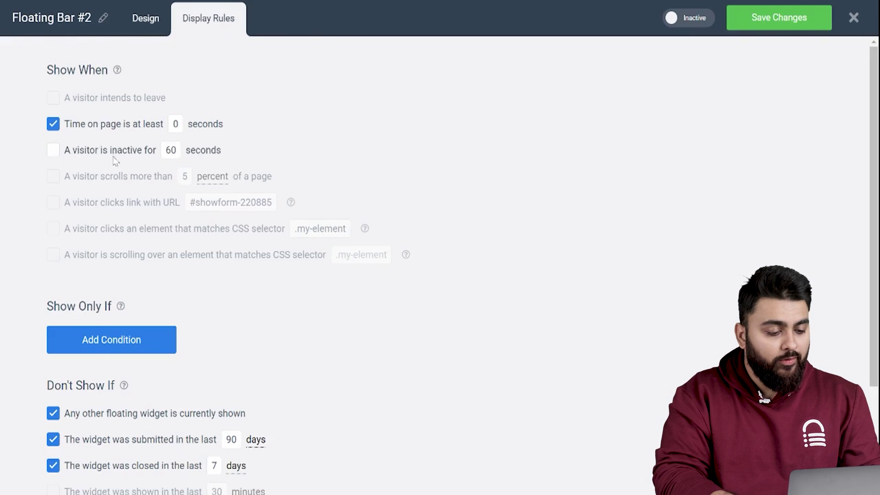
pyautogui.click(85, 184)
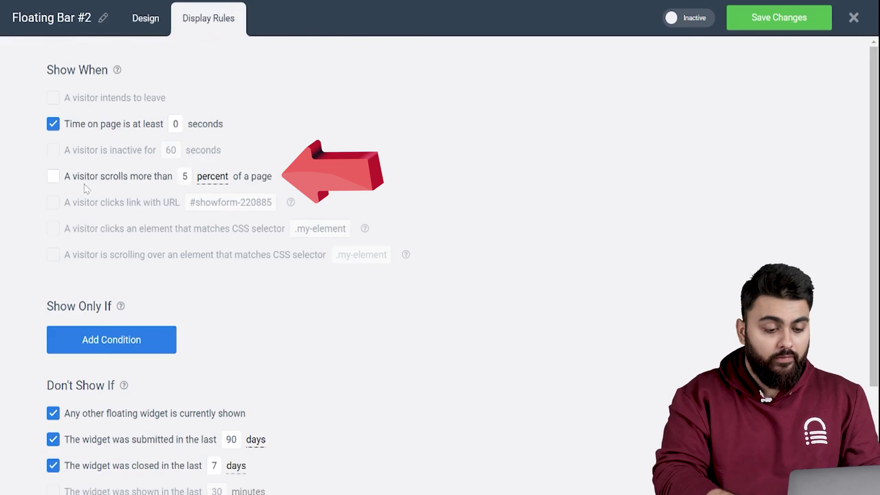
pyautogui.click(54, 124)
pyautogui.scroll(-1, 92, 236)
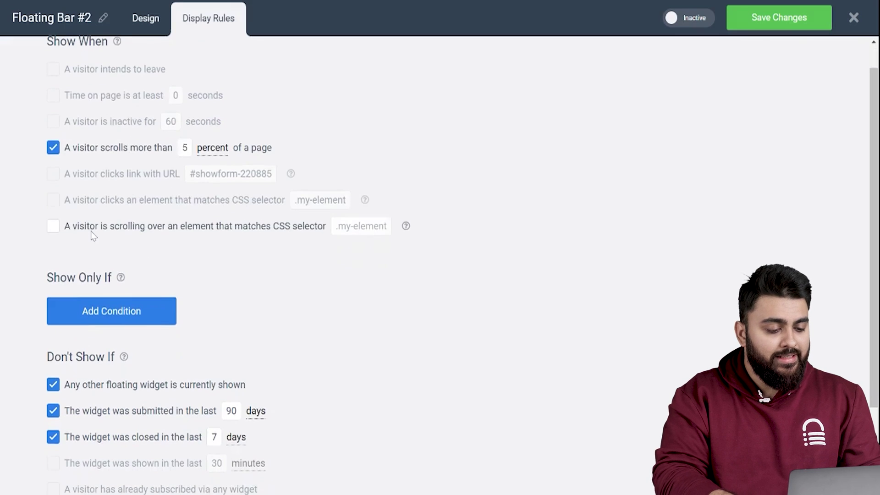
pyautogui.click(54, 384)
pyautogui.click(53, 411)
pyautogui.click(54, 437)
pyautogui.click(756, 21)
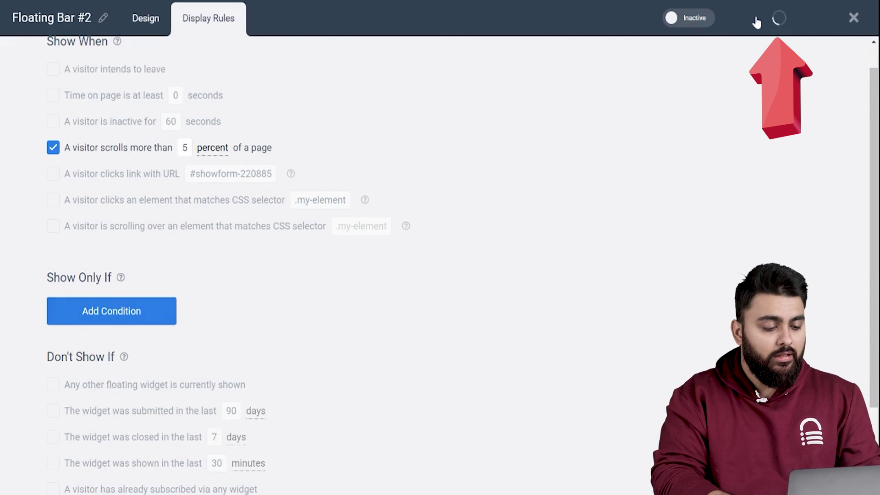
pyautogui.click(696, 21)
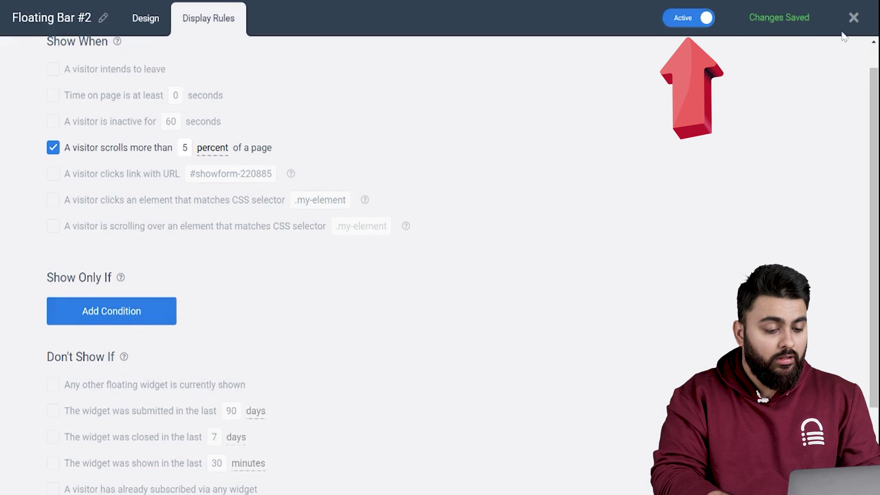
pyautogui.click(851, 19)
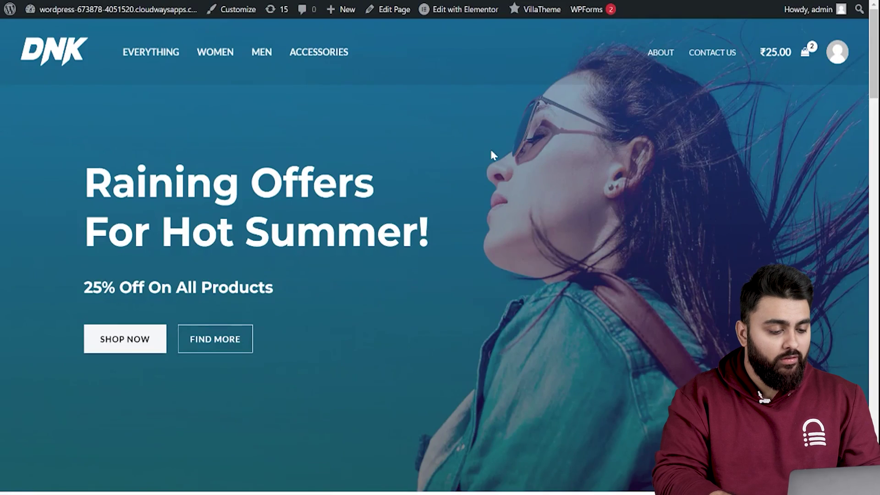
# View the countdown bar on the storefront, then go from the cart to checkout.
pyautogui.scroll(-4, 491, 153)
pyautogui.scroll(-1, 491, 154)
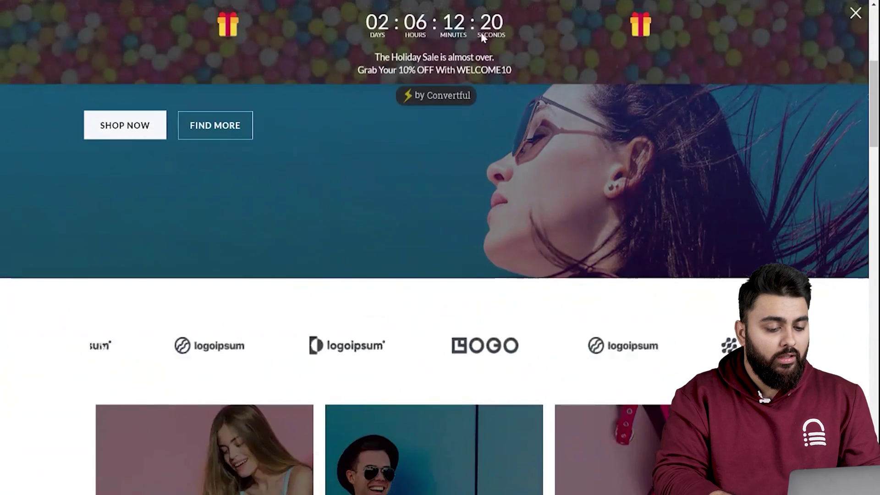
pyautogui.scroll(5, 551, 134)
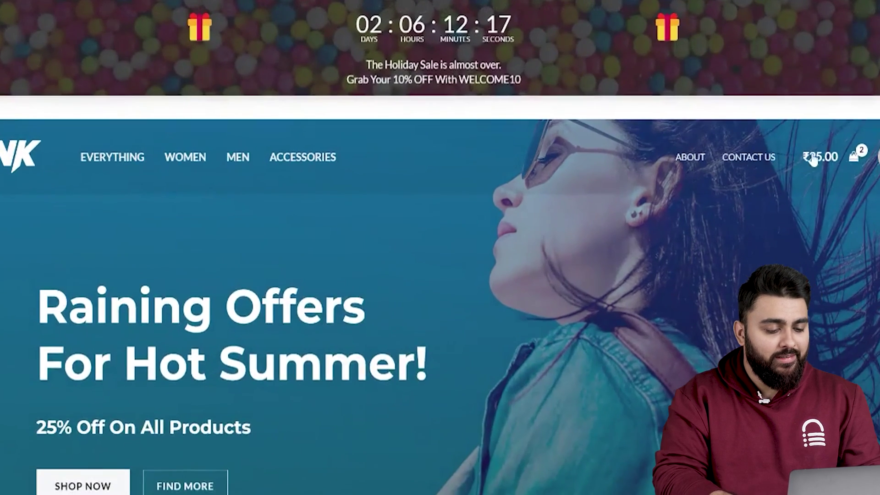
pyautogui.click(770, 141)
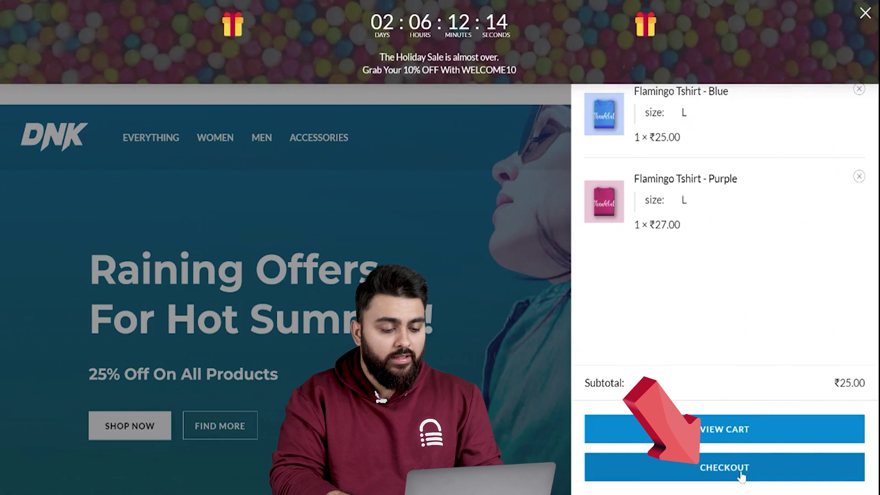
pyautogui.click(741, 475)
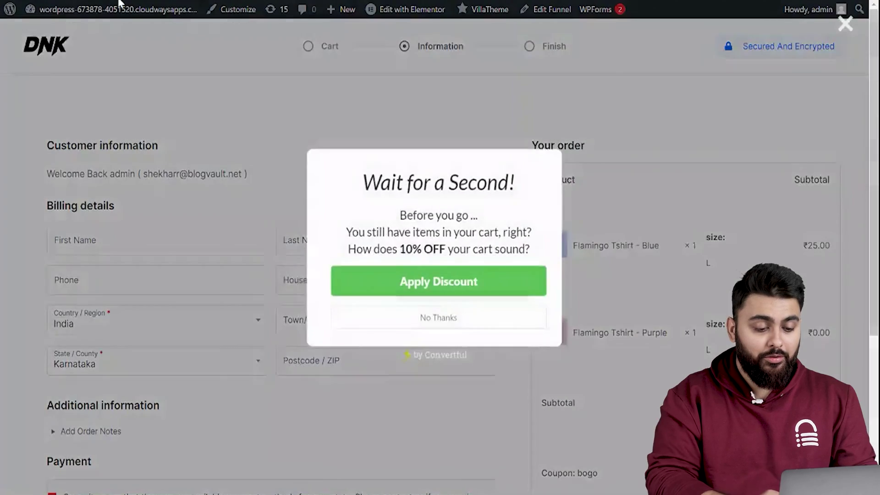